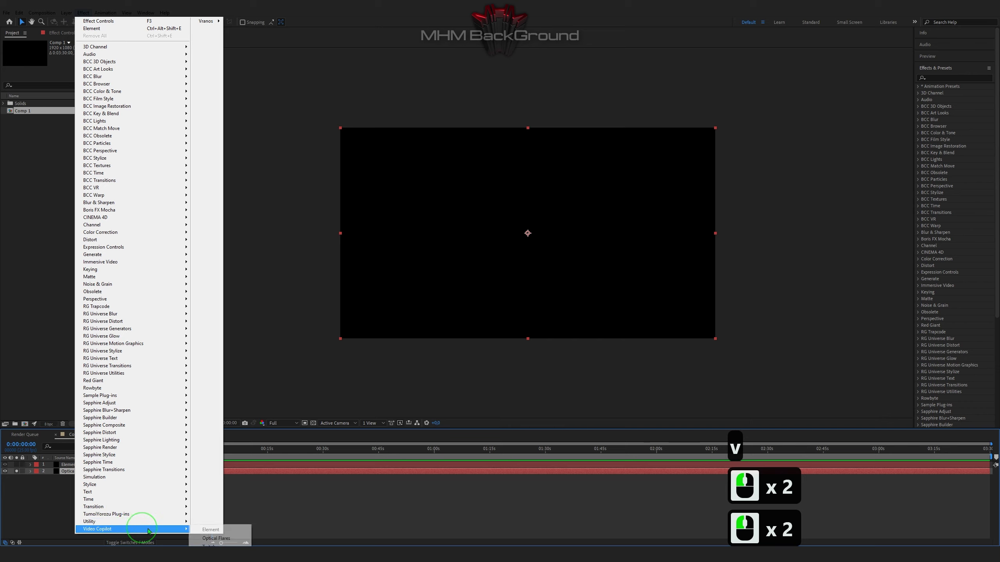
- Apply Video Copilot Optical Flares to the Optical Flares layer and remove every default lens object from its flare stack
click(211, 535)
click(43, 65)
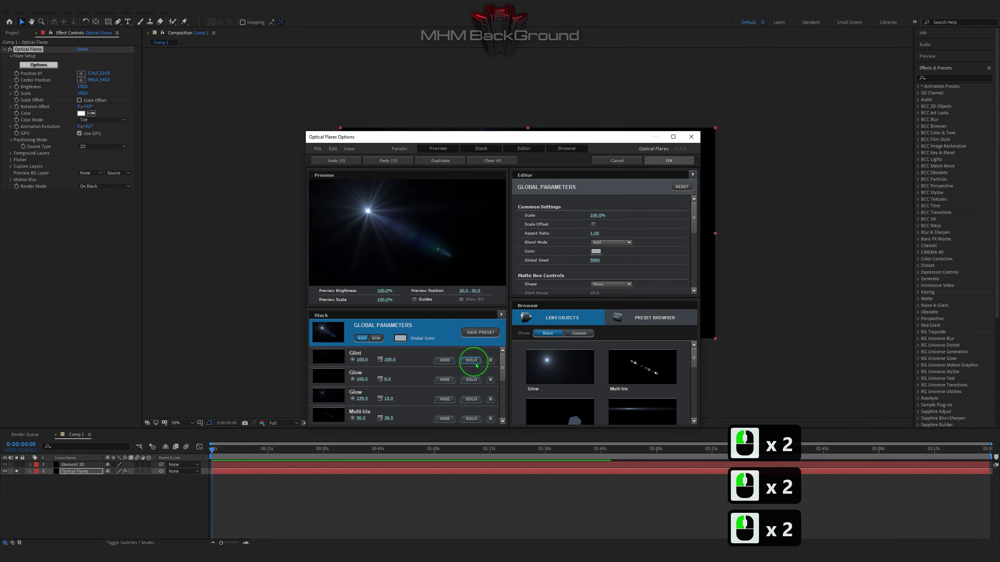
click(491, 366)
click(491, 366)
click(491, 367)
click(491, 366)
click(491, 367)
click(491, 366)
click(491, 366)
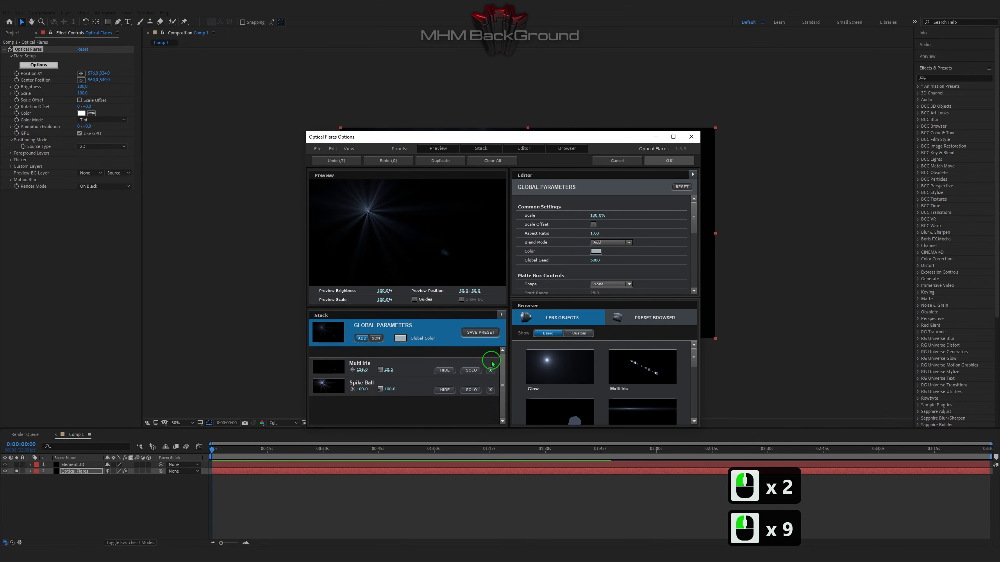
click(491, 367)
- Add a Streak lens object to the flare stack and set its Color 1 to blue
double_click(643, 411)
scroll(614, 277, down, 5)
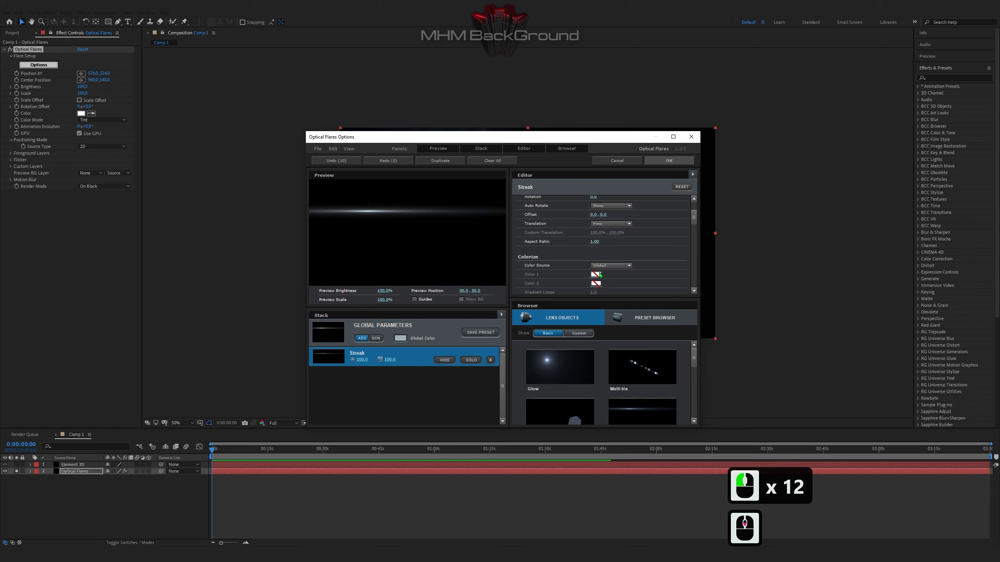
click(596, 274)
click(633, 278)
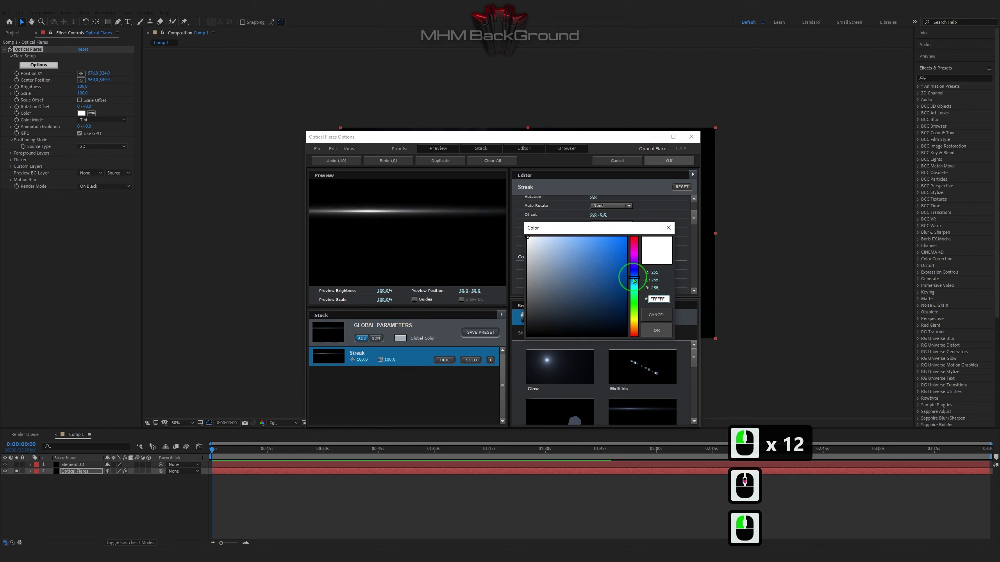
click(634, 280)
click(657, 330)
- Set the Streak's Color 2 to magenta
click(598, 283)
click(634, 268)
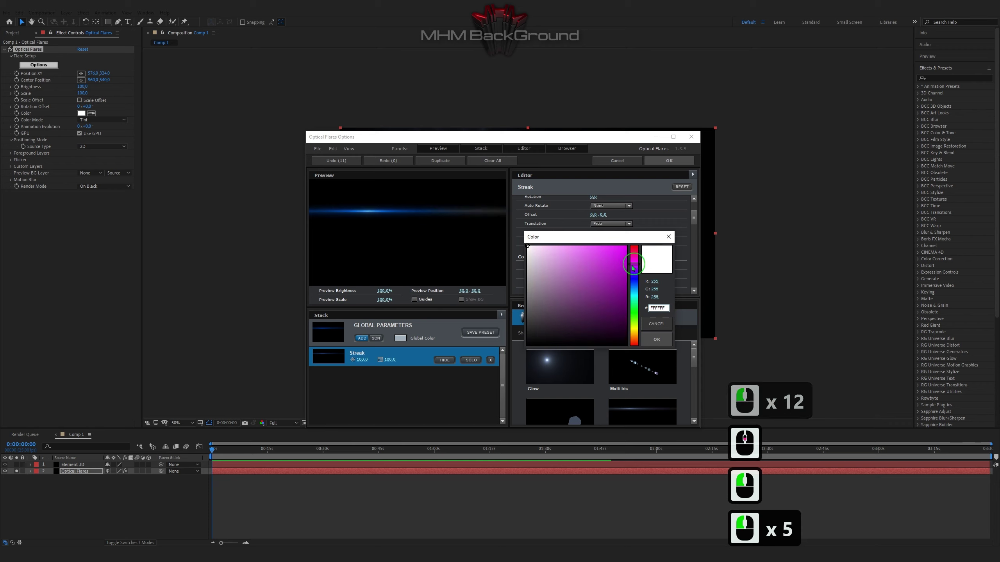
click(657, 339)
click(591, 284)
click(782, 286)
scroll(638, 264, up, 3)
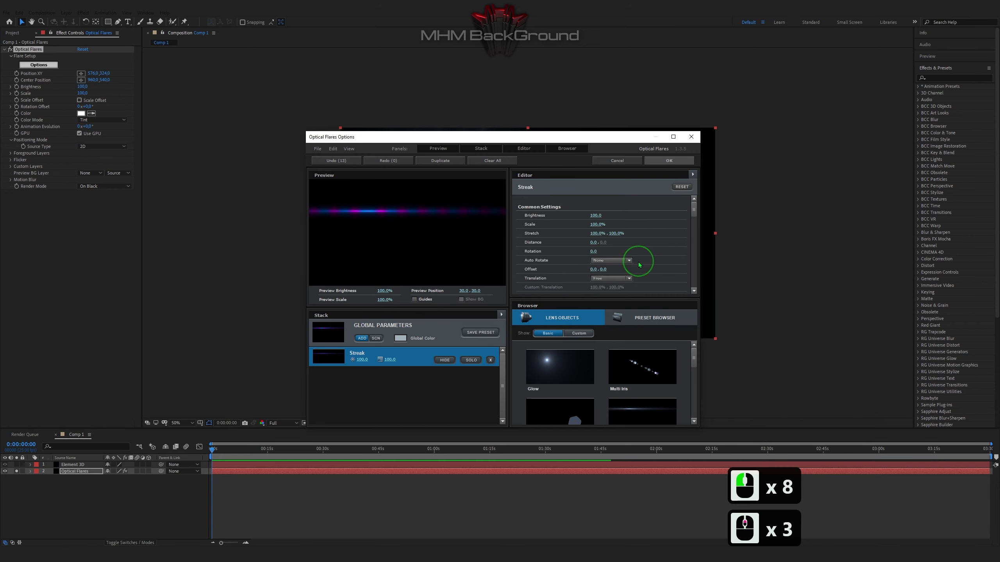
- Duplicate the Streak and set the copy's Distance to -100
key(ctrl+c)
key(ctrl+d)
click(593, 243)
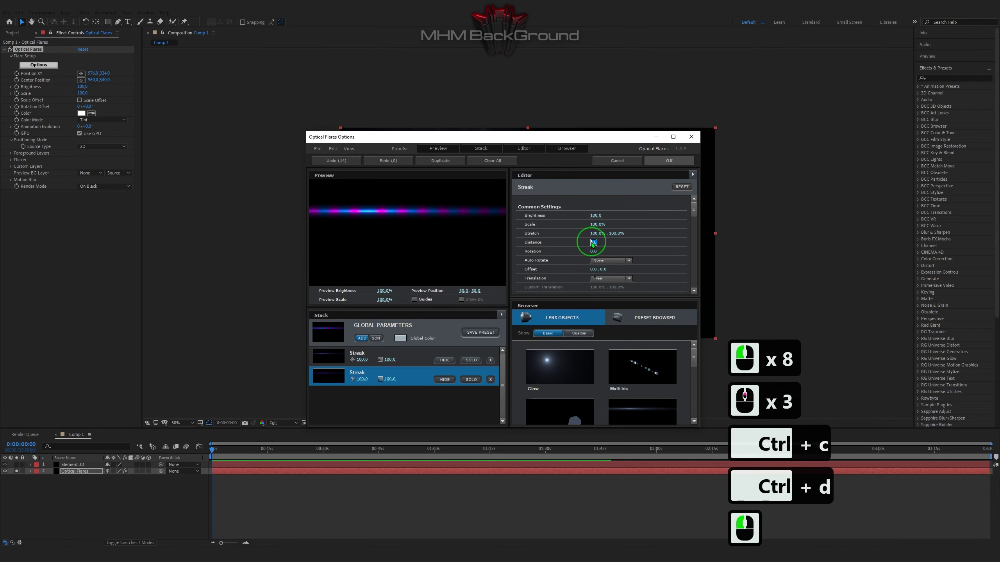
text(-10)
key(Return)
- Duplicate the Streak again and set the new copy's Distance to 100
key(ctrl+c)
key(ctrl+d)
click(593, 242)
text(1)
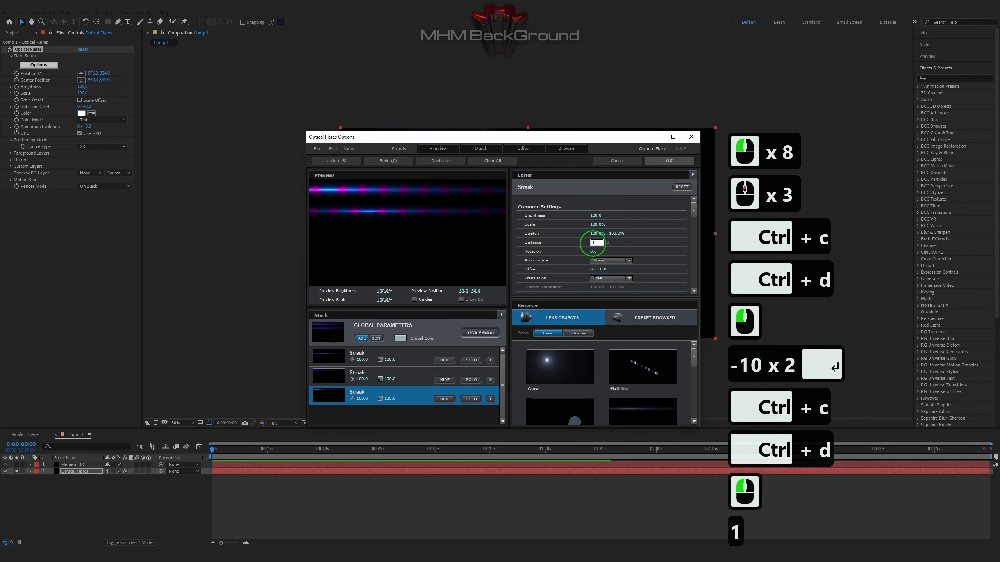
text(0*2)
key(Return)
- Add another duplicate of the Streak with its Distance set to 200
key(ctrl+c)
key(ctrl+d)
click(593, 243)
text(2)
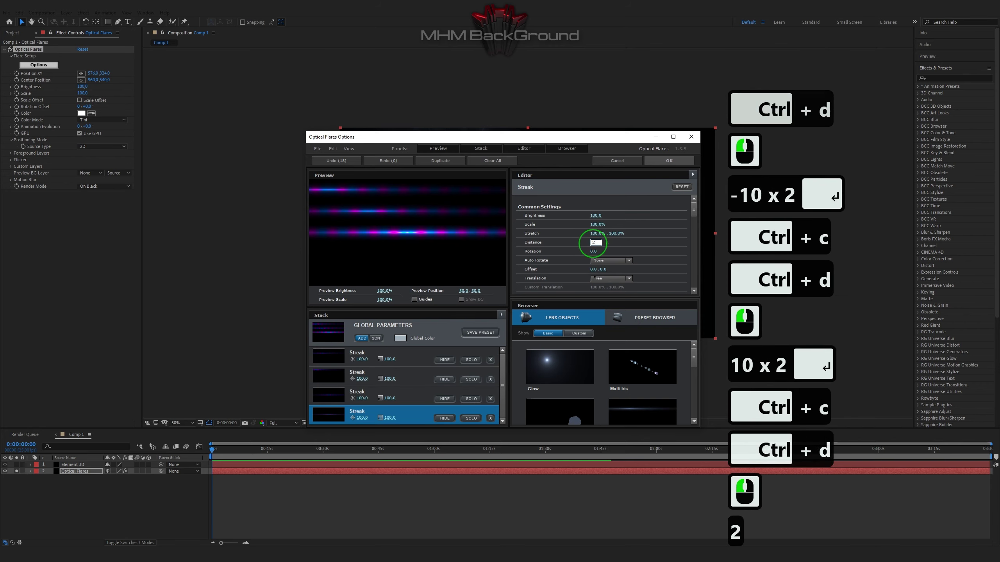
text(0*2)
key(Return)
- Duplicate the Streak once more with a Distance of 300 and accept the flare options
key(ctrl+c)
key(ctrl+d)
text(3)
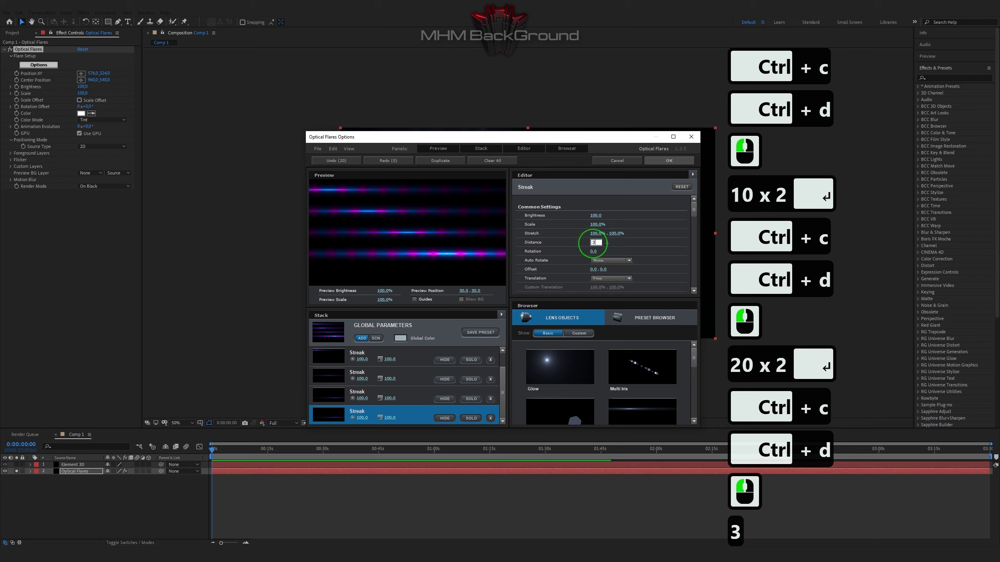
text(0*2)
key(Return)
click(680, 159)
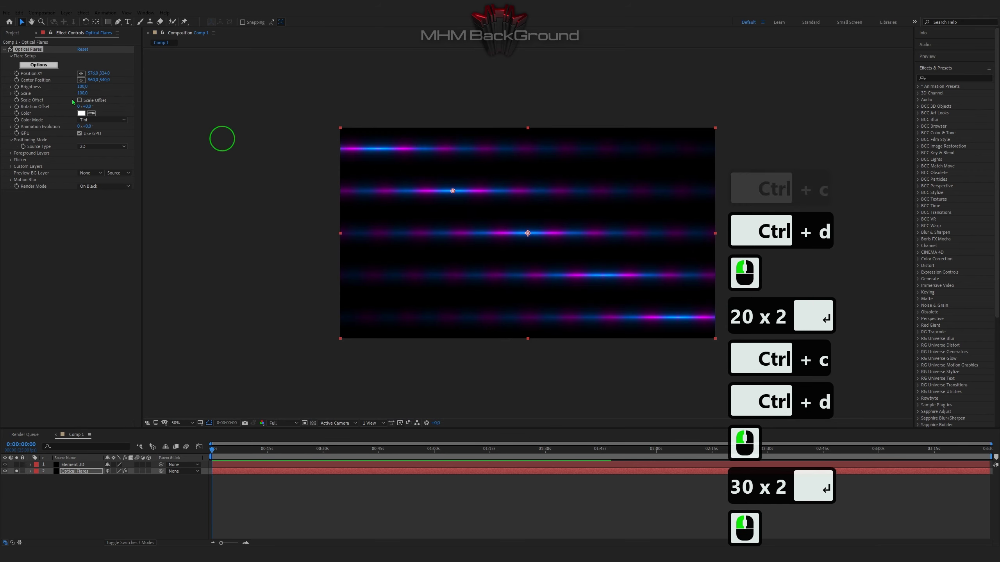
- Set the Optical Flares effect's Position XY to 532, 280 and its Scale to 280
click(93, 73)
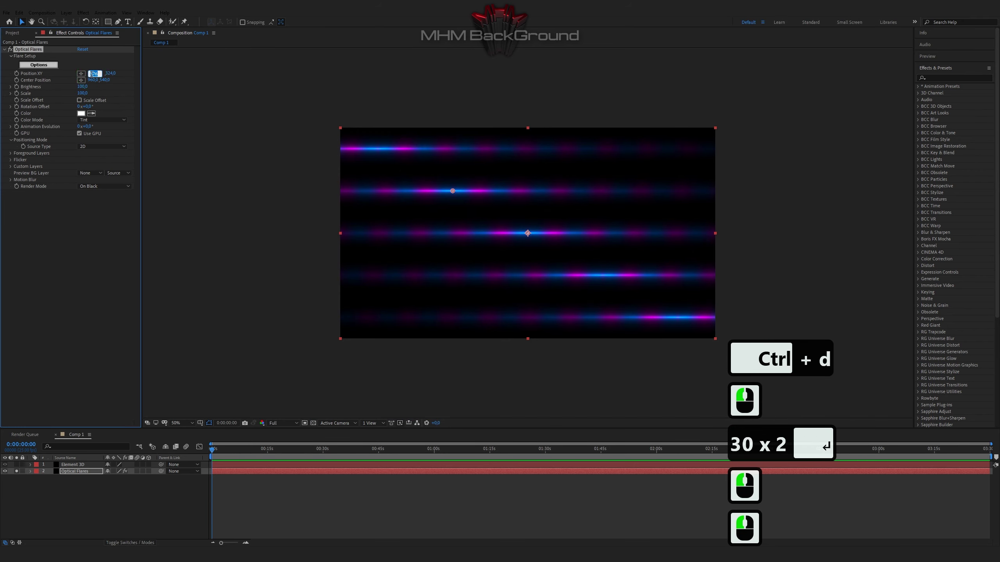
text(532)
key(Tab)
text(2)
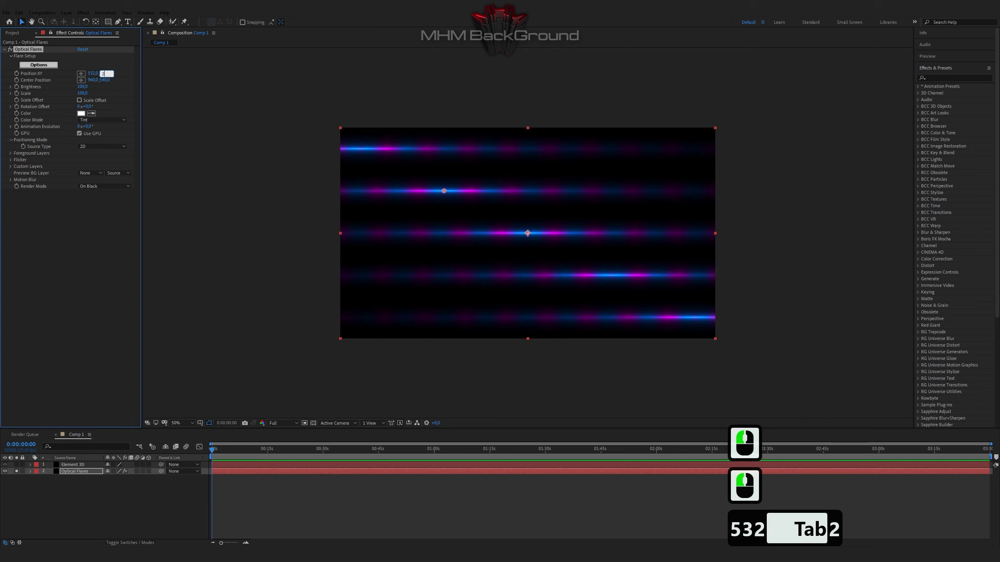
key(Tab)
key(Tab)
key(Tab)
key(Tab)
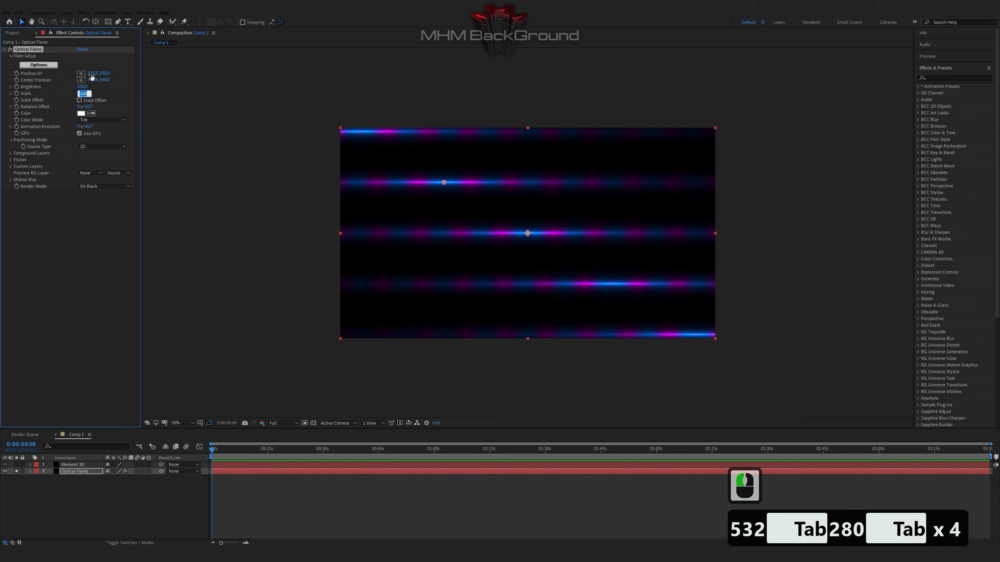
text(280,)
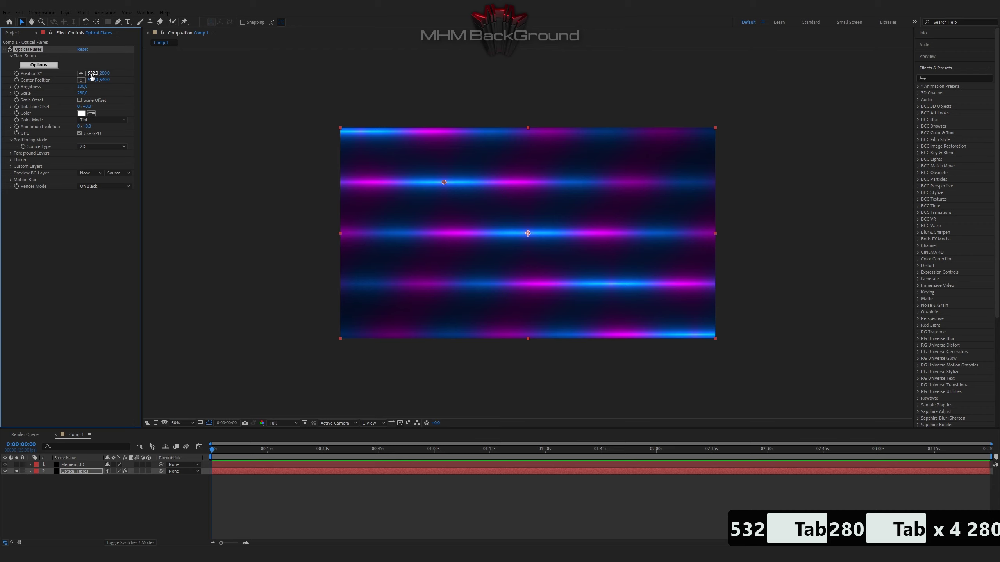
- Find the Sapphire S_WarpFishEye effect by searching for "warpf" and apply it to the Optical Flares layer
click(936, 78)
text(warpf)
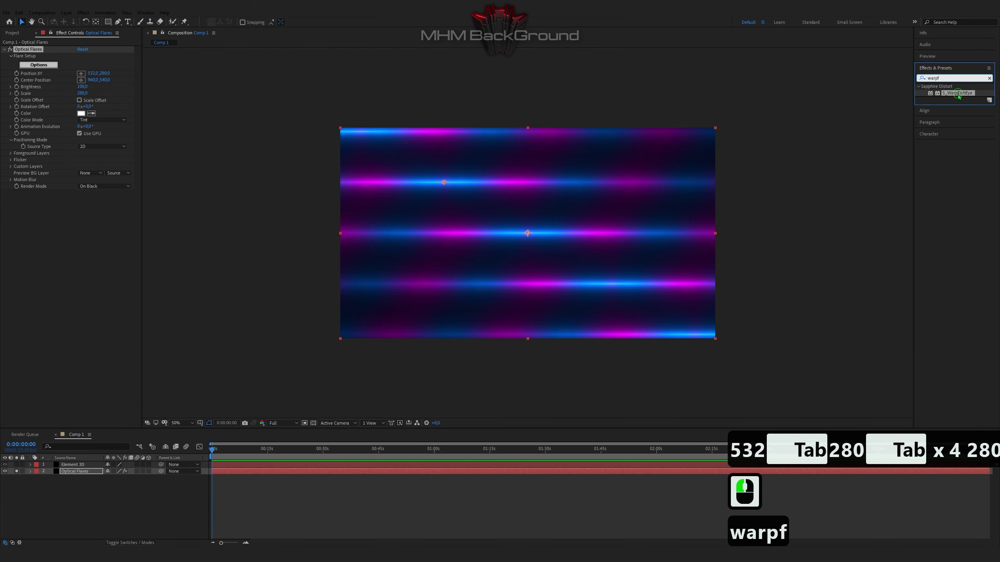
double_click(958, 93)
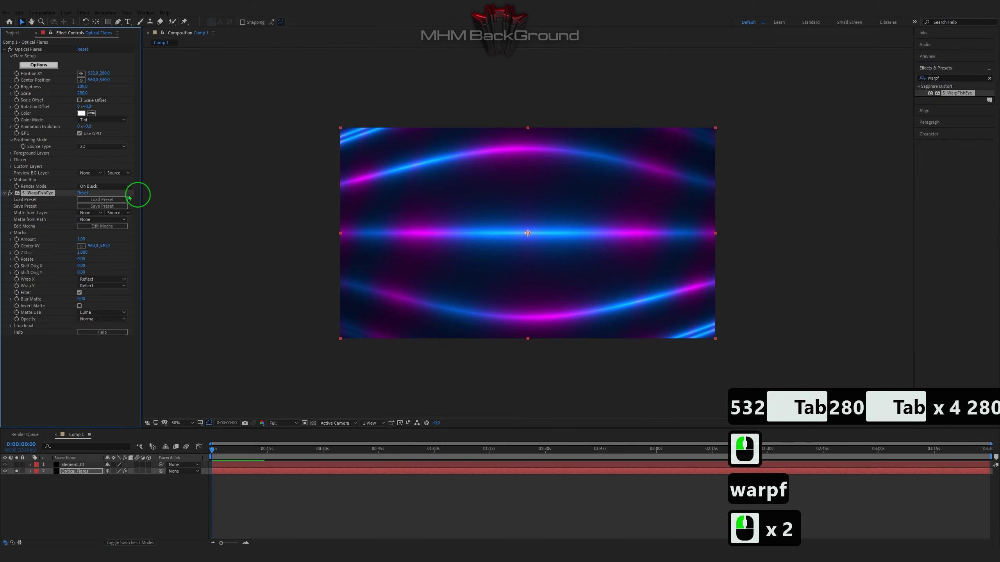
- Set the S_WarpFishEye Amount to 0 and its Rotate value to 43
click(81, 238)
text(0)
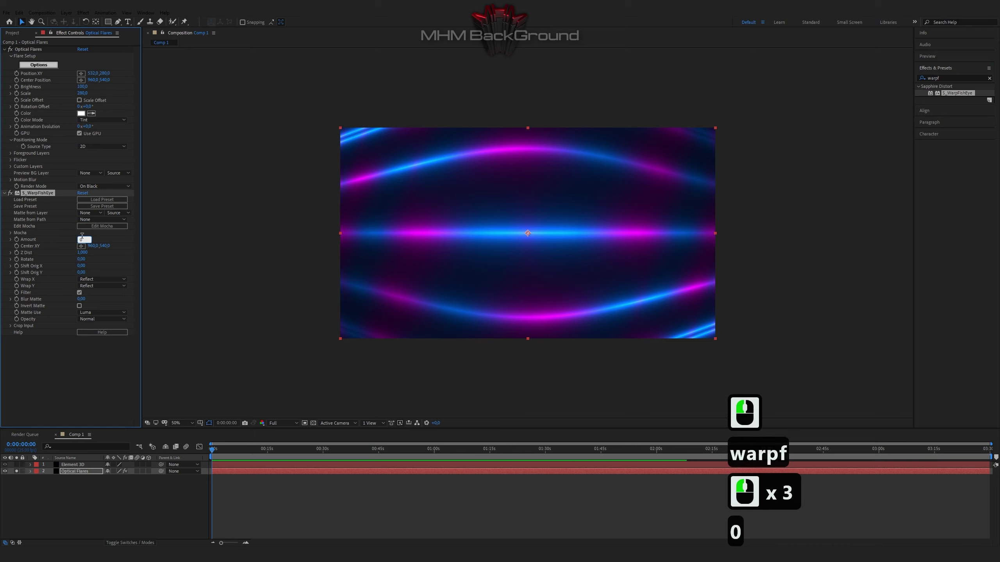
double_click(82, 259)
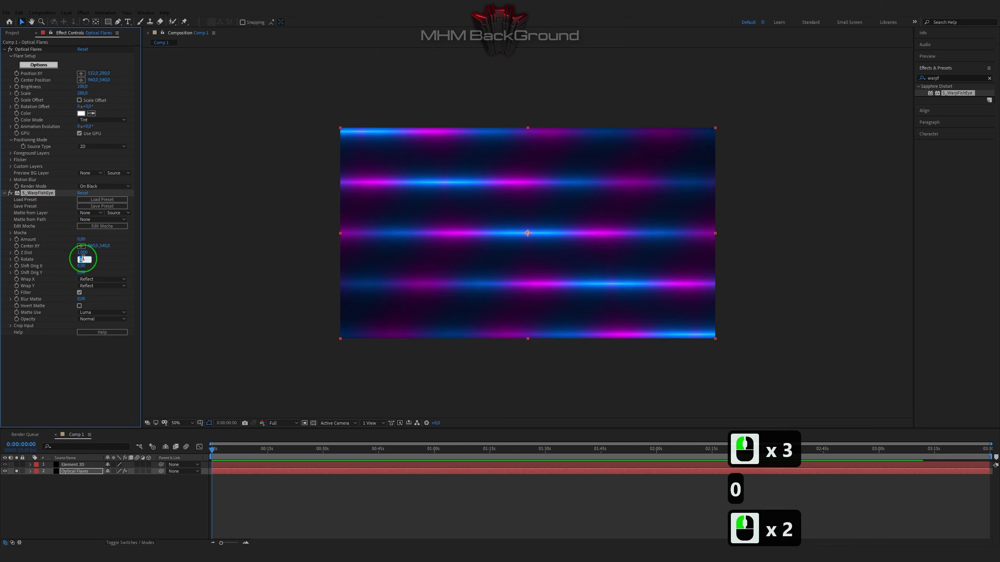
text(43)
click(105, 274)
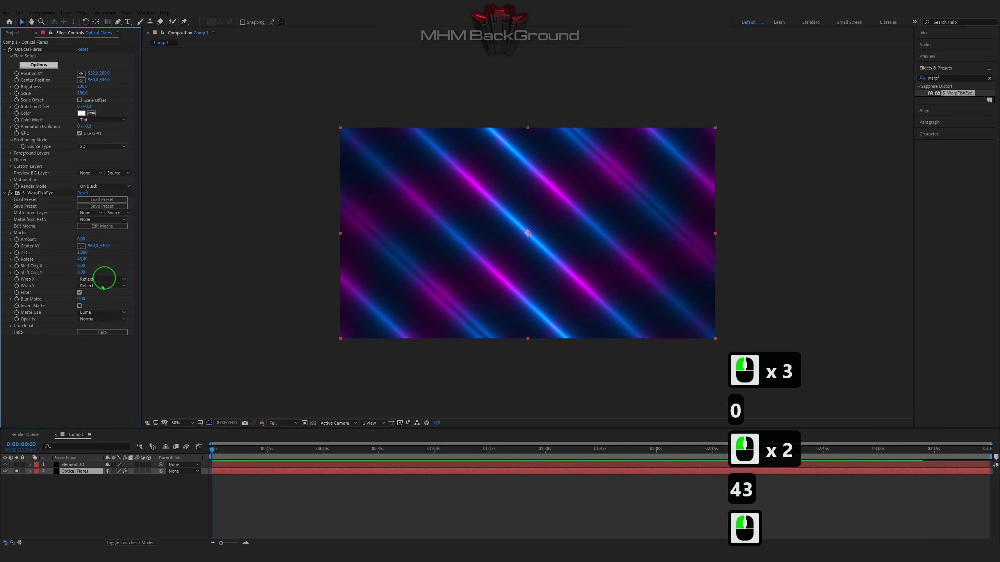
- Set the S_WarpFishEye Crop Top and Crop Bottom values to 40 each
click(16, 326)
text(40)
key(Tab)
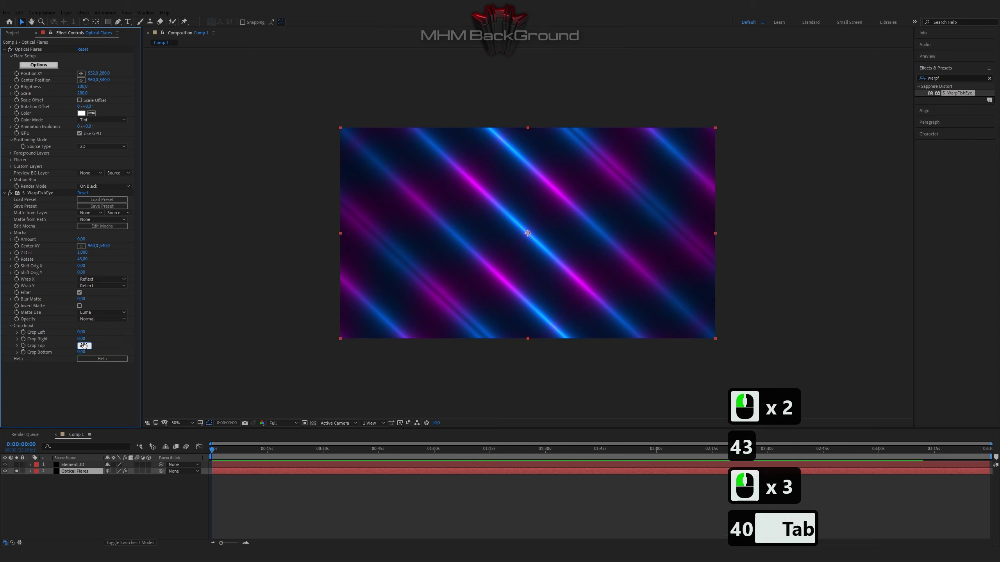
text(40)
key(Return)
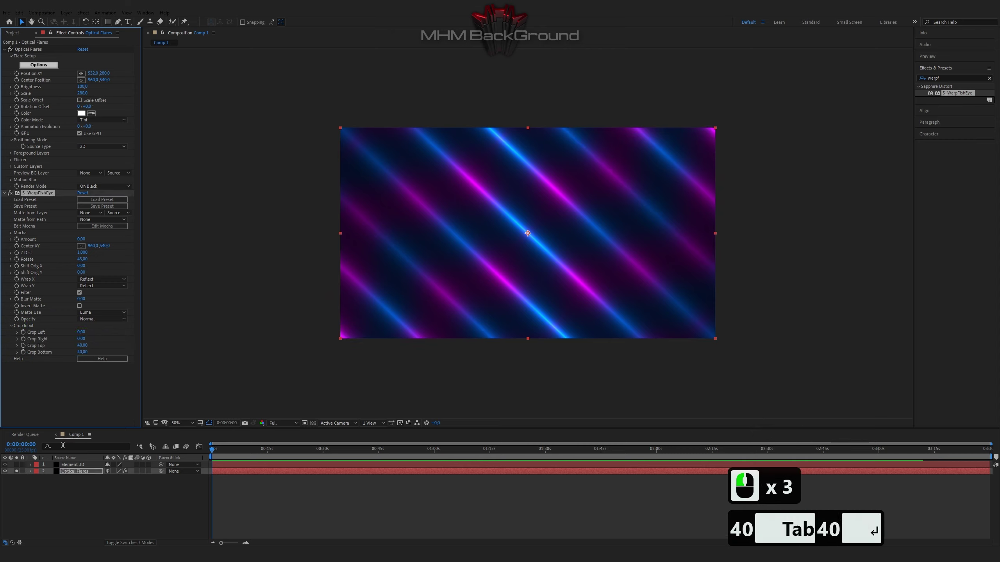
- Unsolo the Optical Flares layer and pre-compose it as Optical Flares Comp 1, moving all attributes into the new composition
click(17, 472)
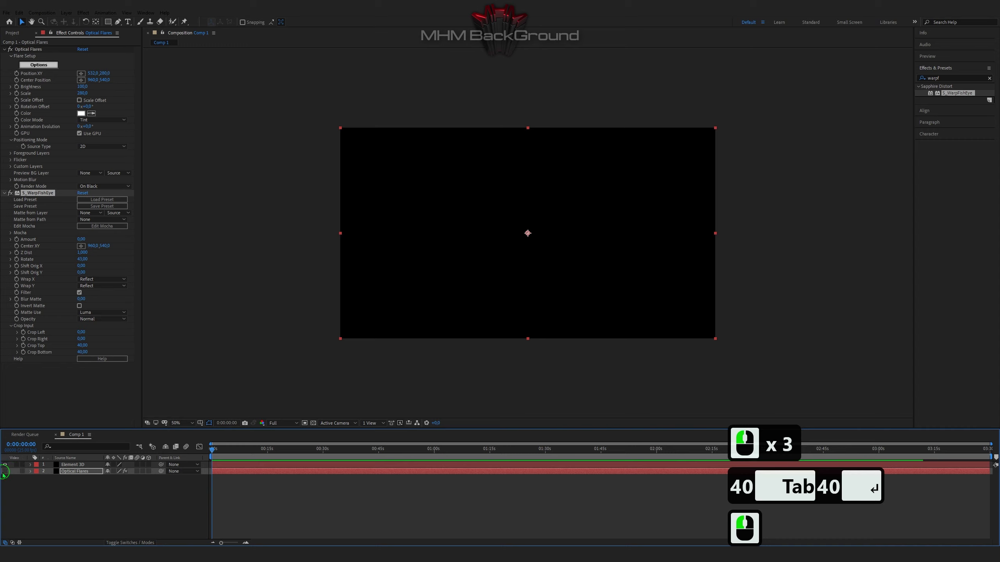
click(4, 472)
click(67, 471)
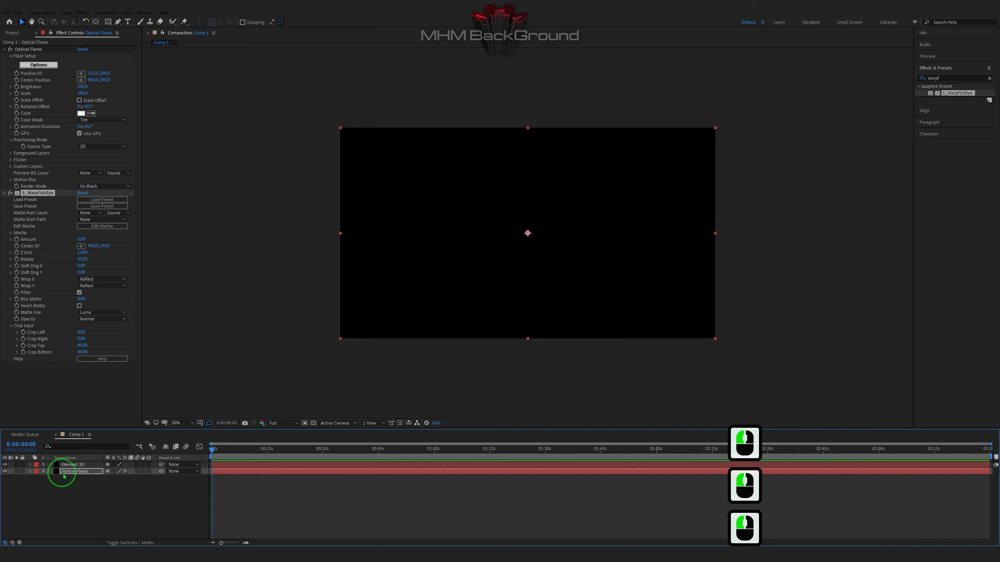
click(67, 471)
right_click(67, 471)
click(87, 431)
click(47, 76)
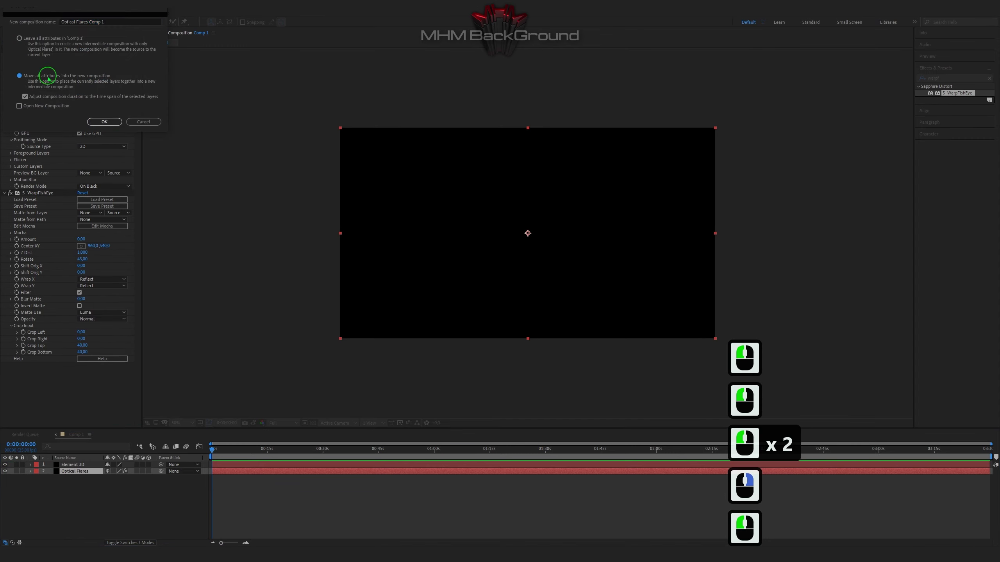
click(104, 122)
- Apply the Video Copilot Element effect to the Element 3D layer
click(73, 464)
click(83, 12)
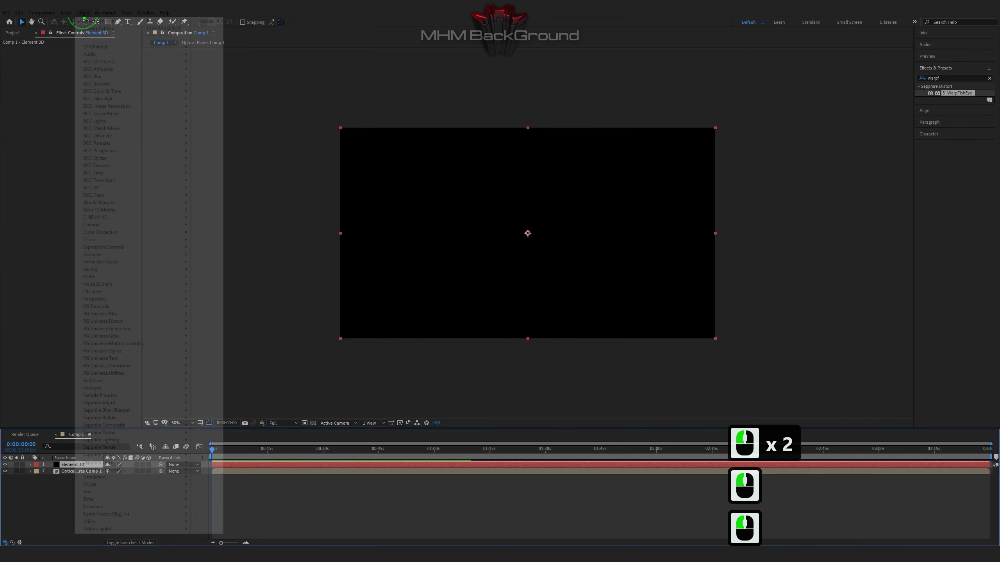
mouse_move(134, 529)
click(212, 531)
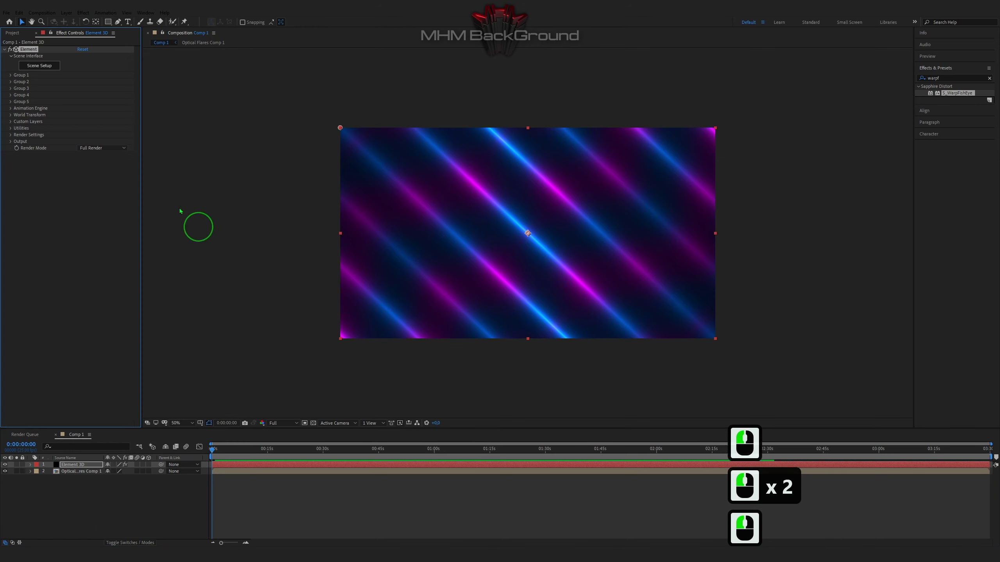
- Assign Optical Flares Comp 1 as Layer 1 of Element's custom texture maps, sourced with Effects & Masks
click(10, 76)
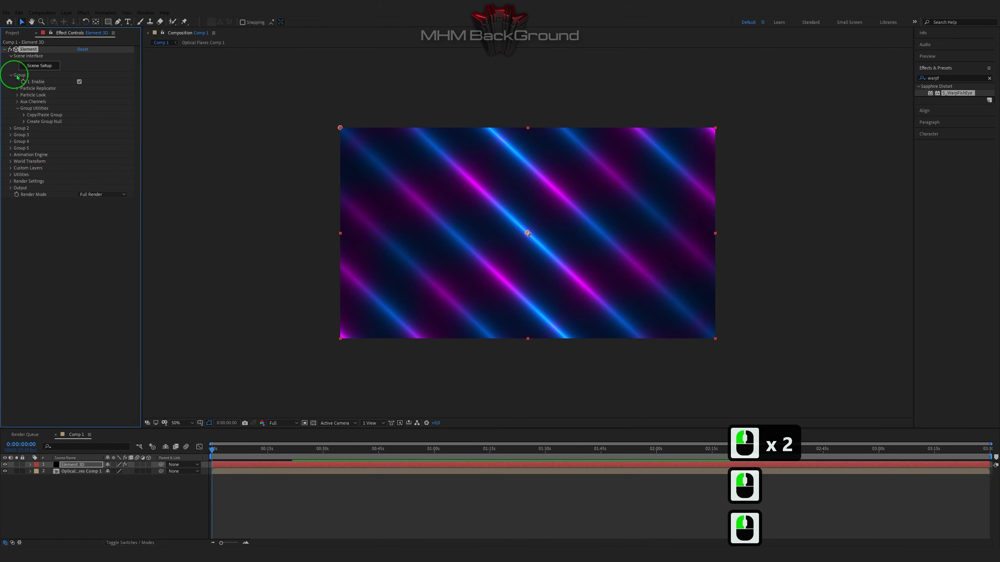
click(10, 168)
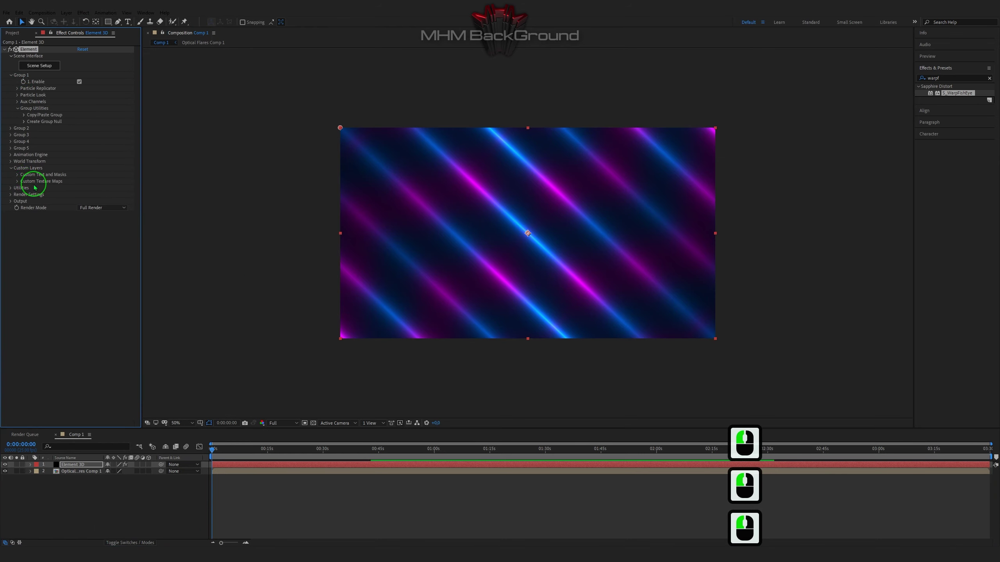
click(18, 182)
click(89, 188)
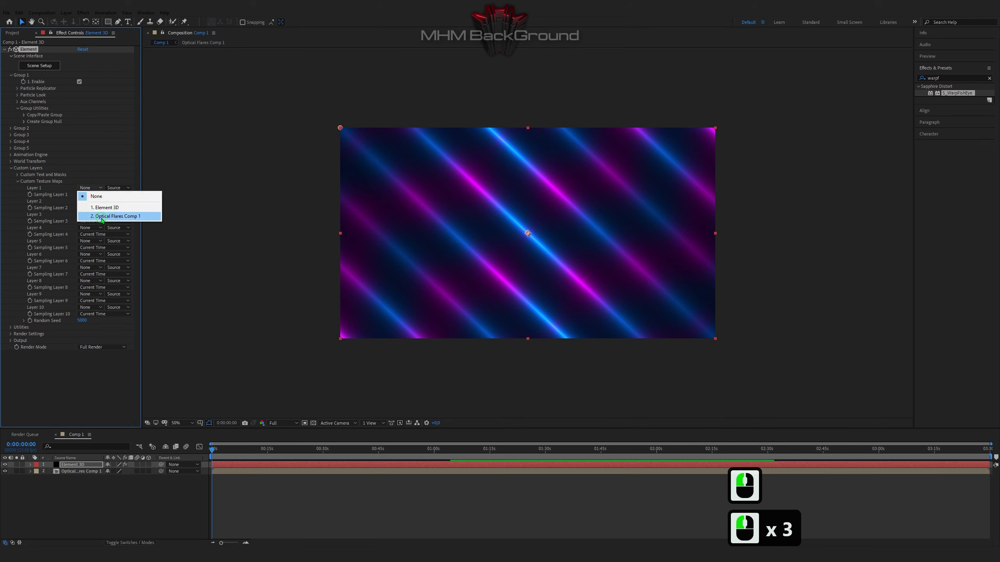
click(101, 215)
click(118, 187)
click(124, 214)
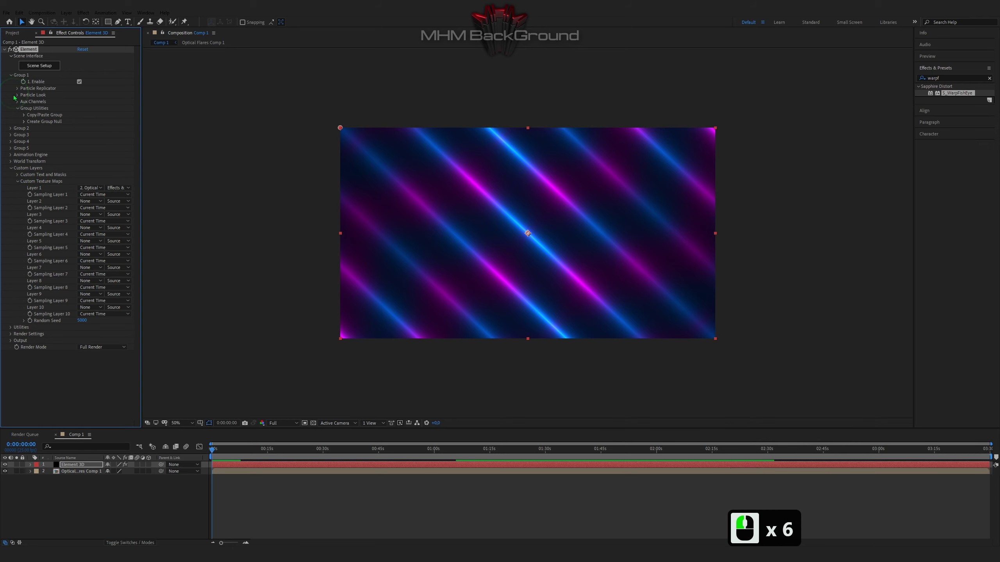
- Set Group 1's particle Y Size and Z Size to 0.2 each in the Element effect
click(18, 95)
click(17, 88)
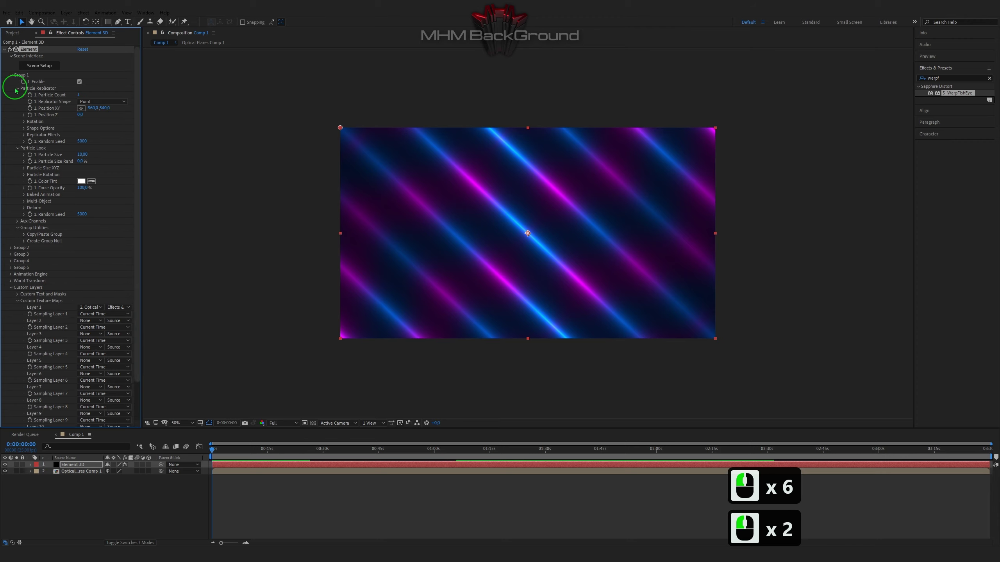
click(23, 208)
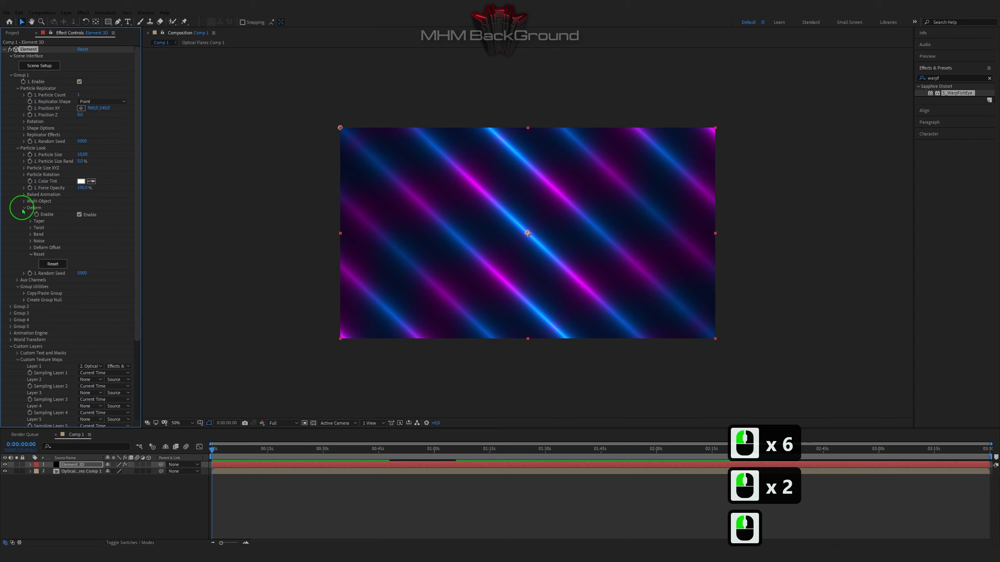
click(31, 228)
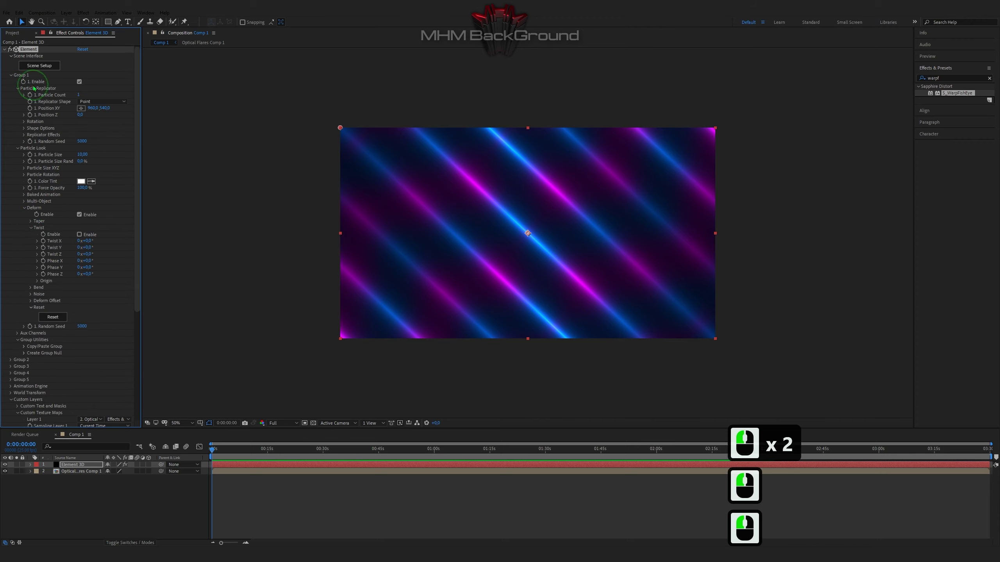
click(24, 168)
click(80, 181)
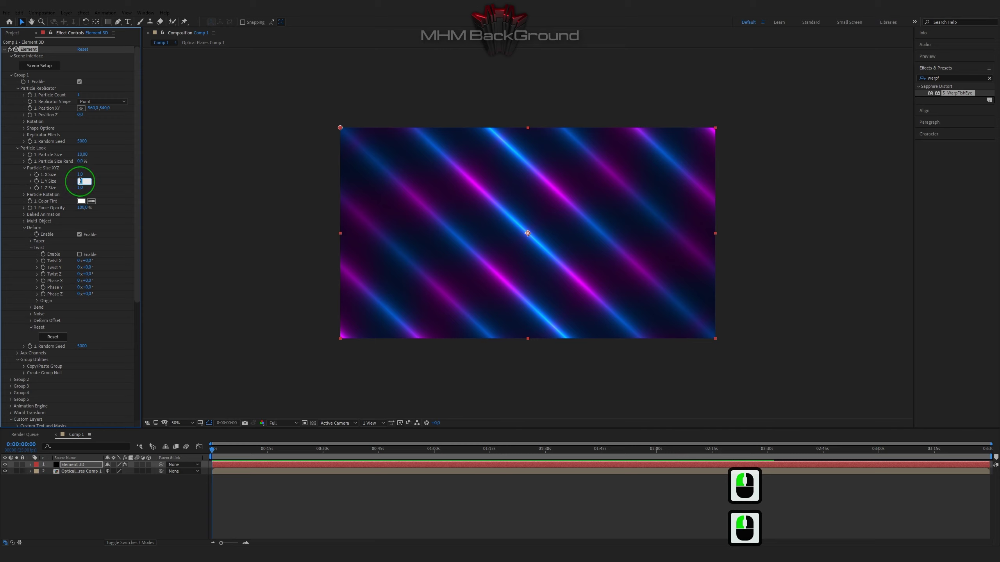
text(0.2)
key(Tab)
text(0.2)
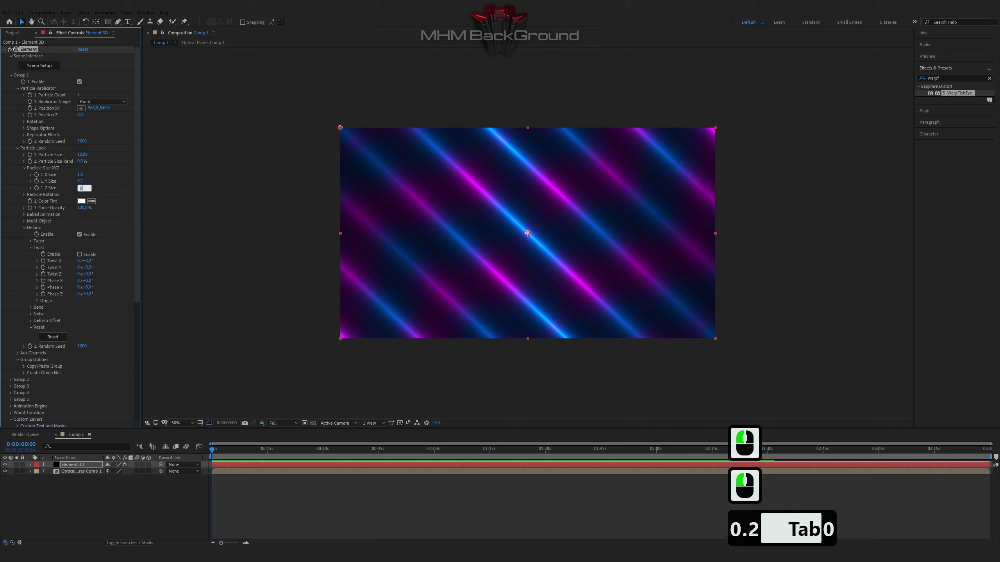
key(Return)
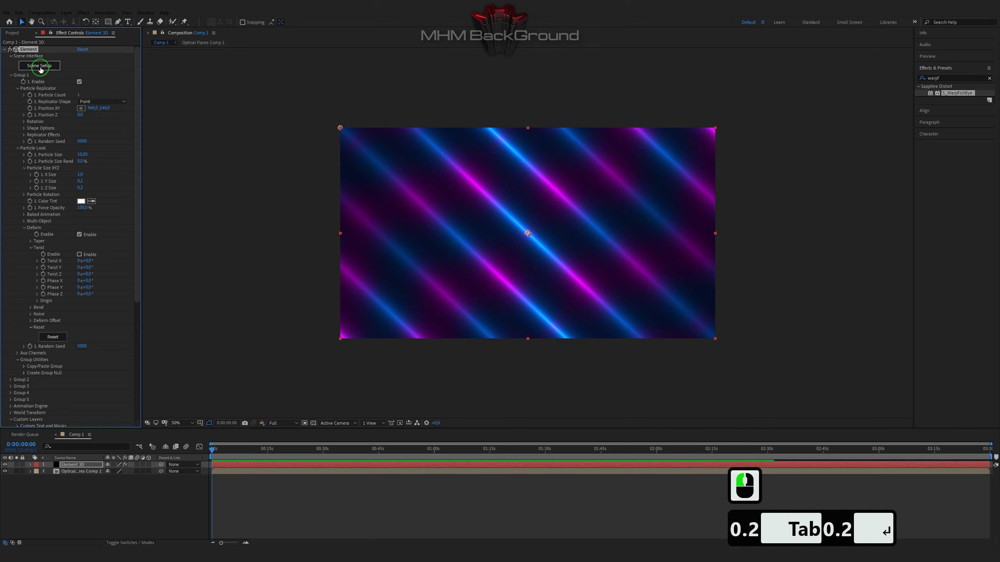
- Create a sphere model in Element's Scene Setup
click(40, 66)
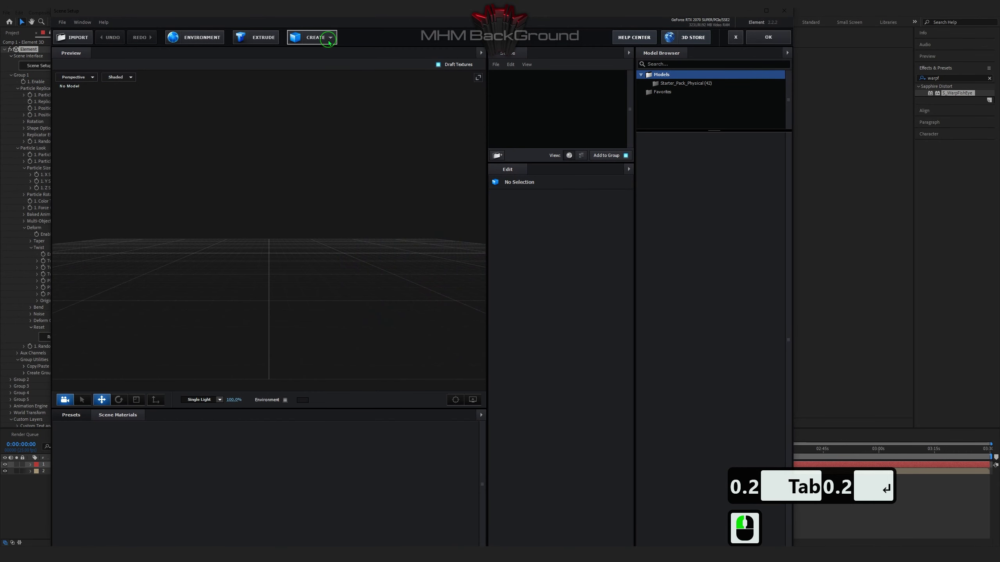
click(329, 42)
click(319, 56)
- Load Custom Layer 1 as the Diffuse texture of the sphere's Default material and accept the scene
click(529, 99)
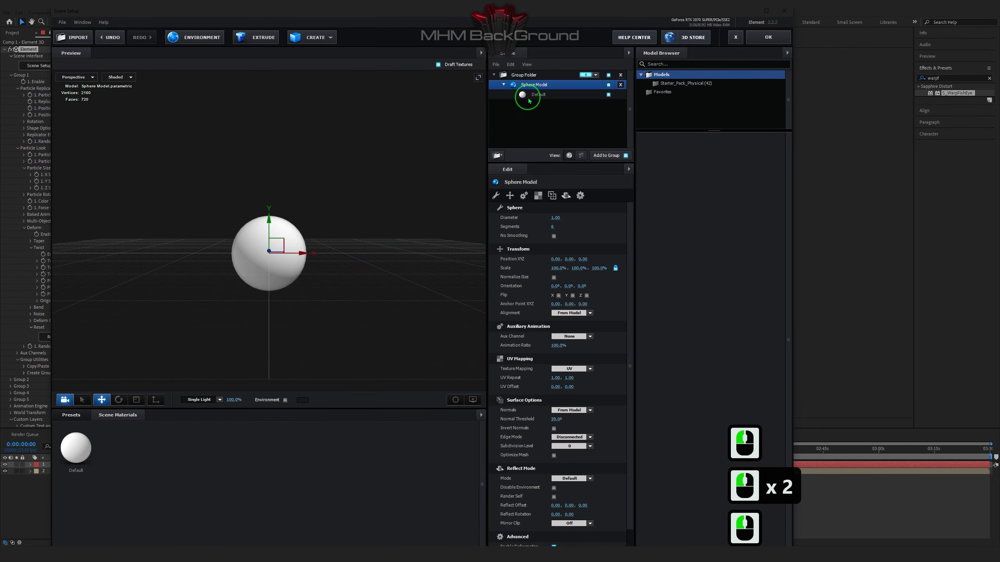
click(531, 96)
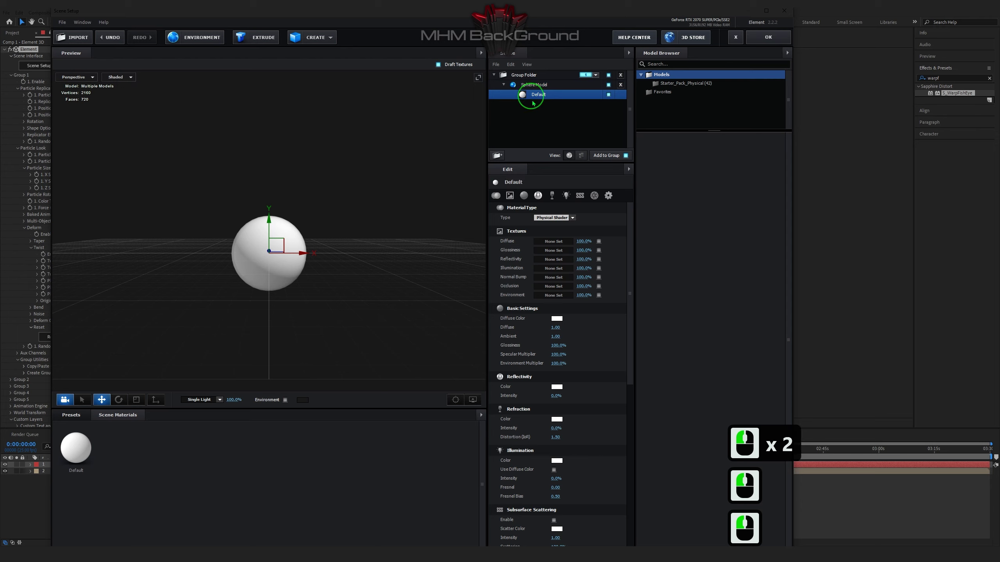
click(562, 317)
click(545, 241)
click(553, 193)
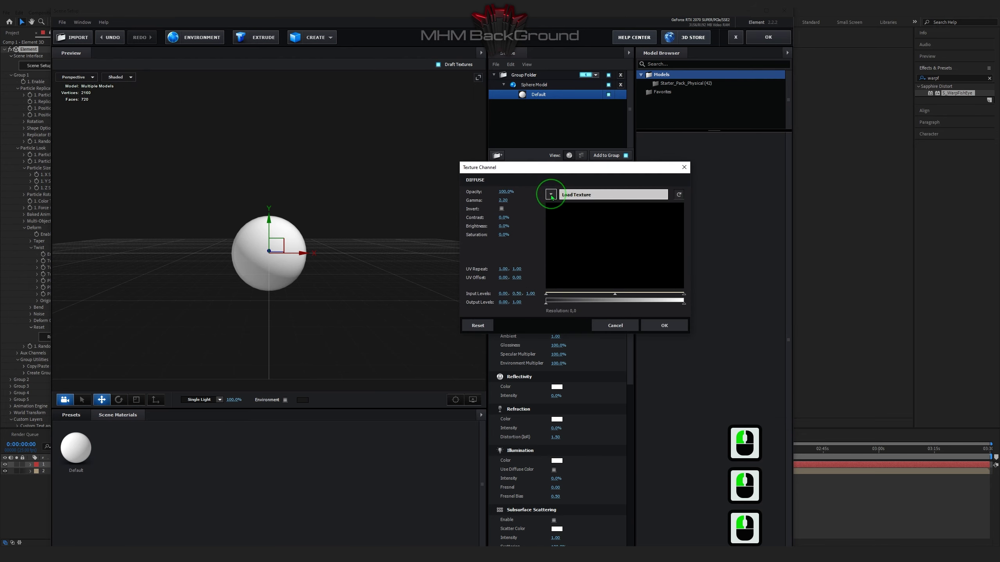
click(562, 216)
click(571, 205)
click(664, 326)
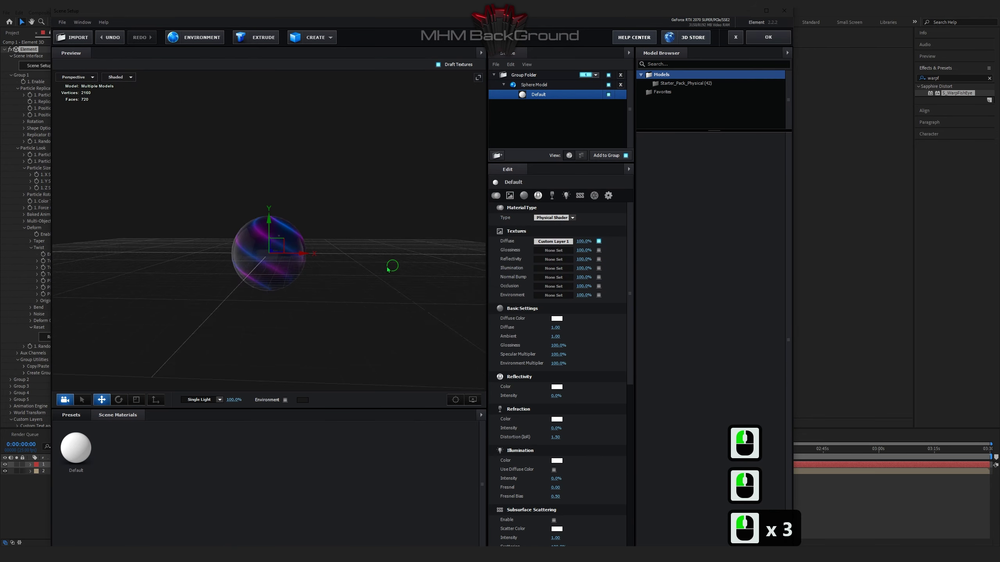
drag(371, 253, 312, 291)
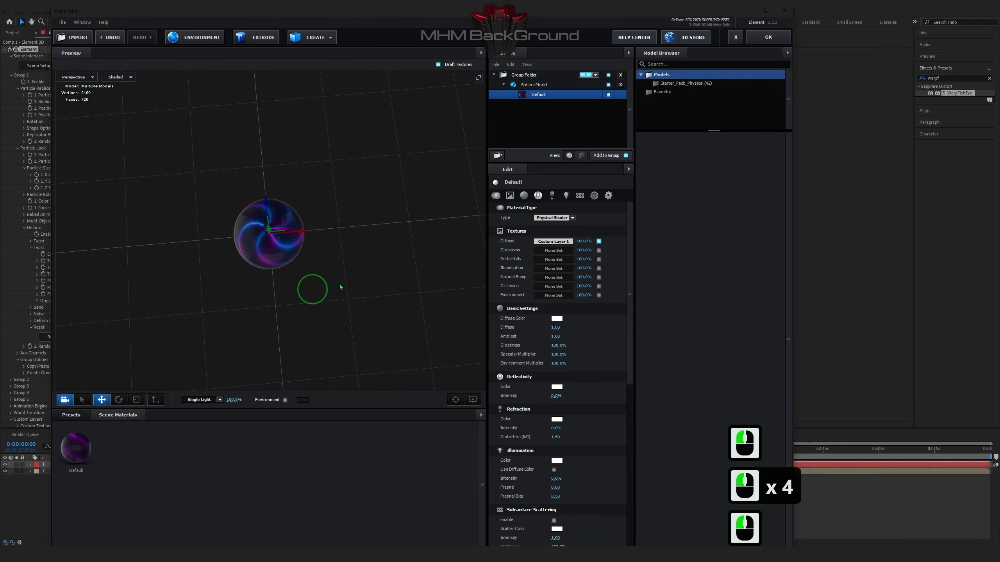
click(774, 42)
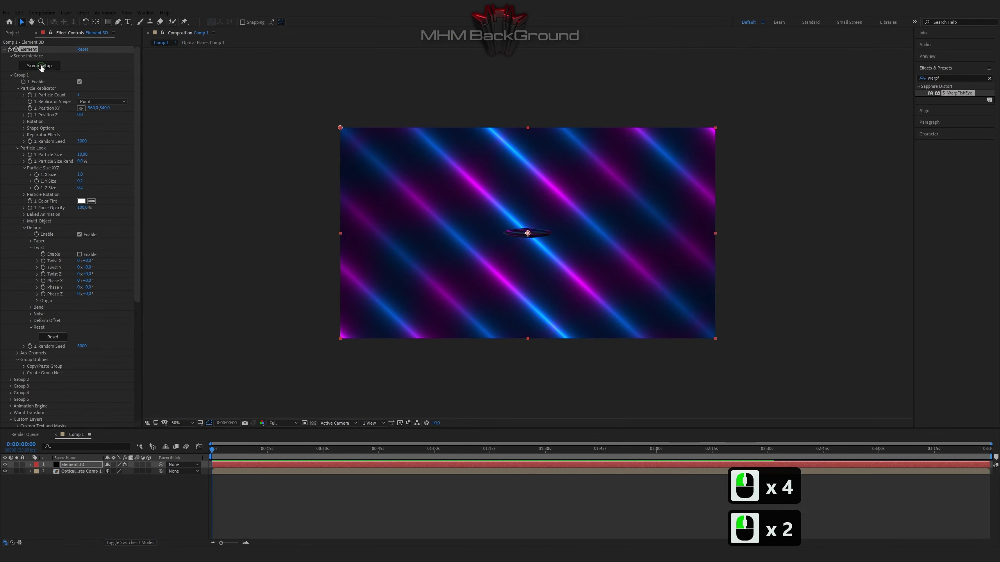
- Reopen Scene Setup, set the Sphere Model's Segments to 86, and accept the scene
click(394, 157)
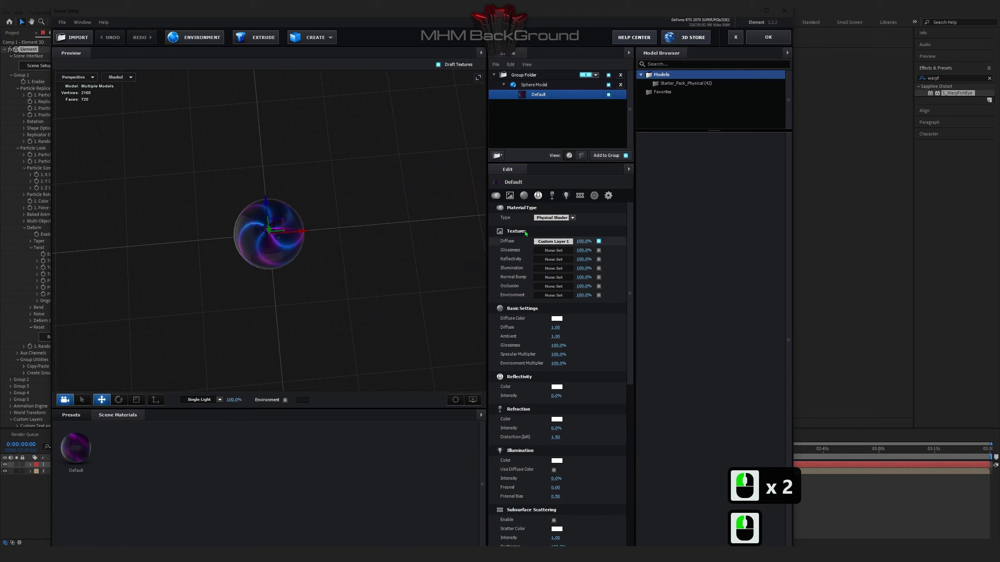
click(533, 87)
double_click(552, 227)
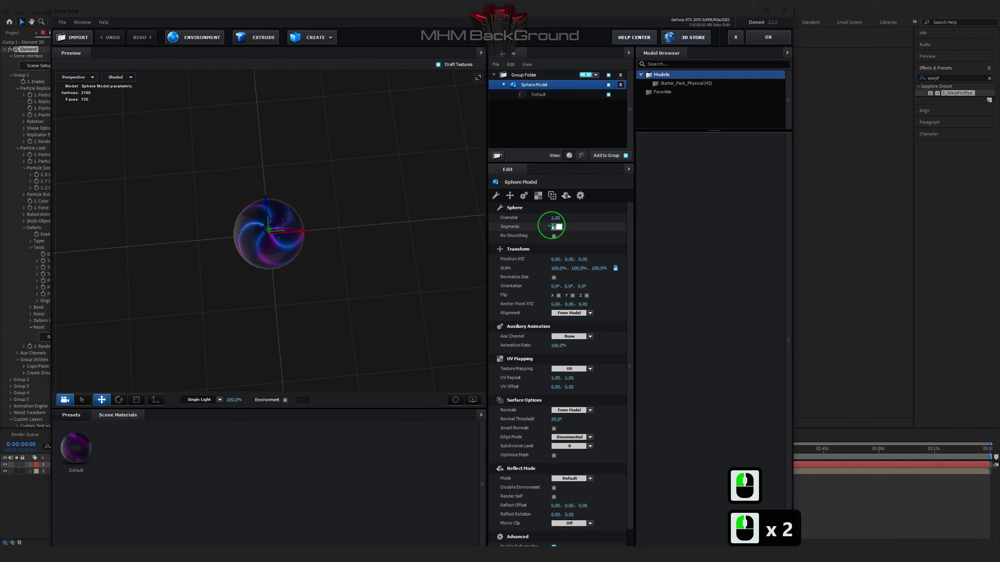
text(86)
drag(398, 297, 366, 268)
click(768, 37)
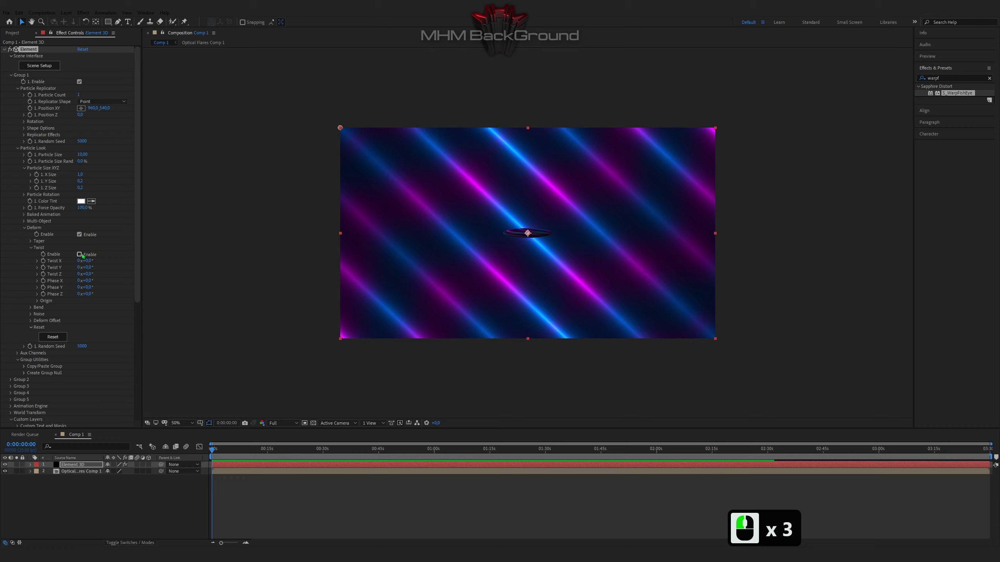
- Set Group 1's Position Z to -990 in the Particle Replicator settings
click(81, 115)
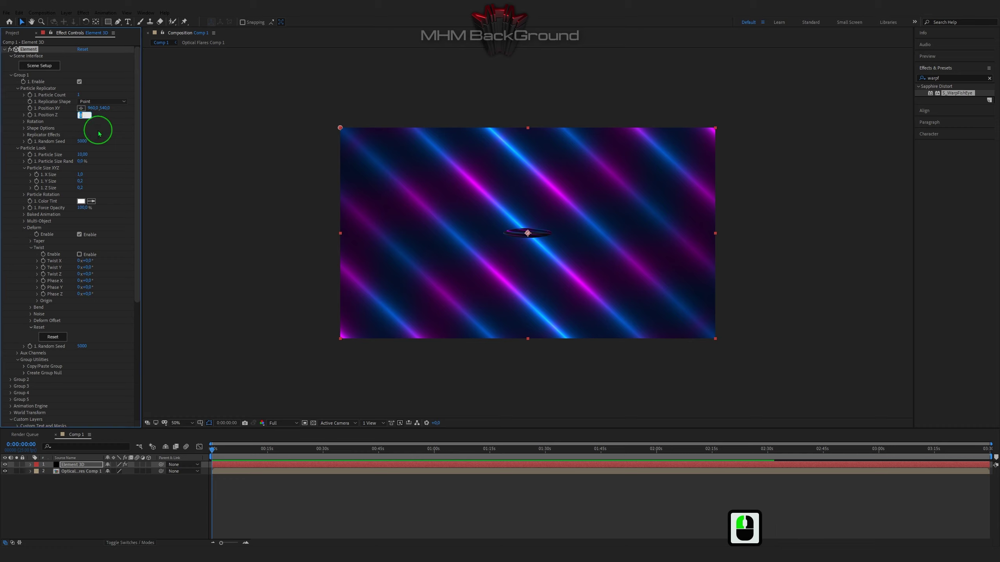
text(-99)
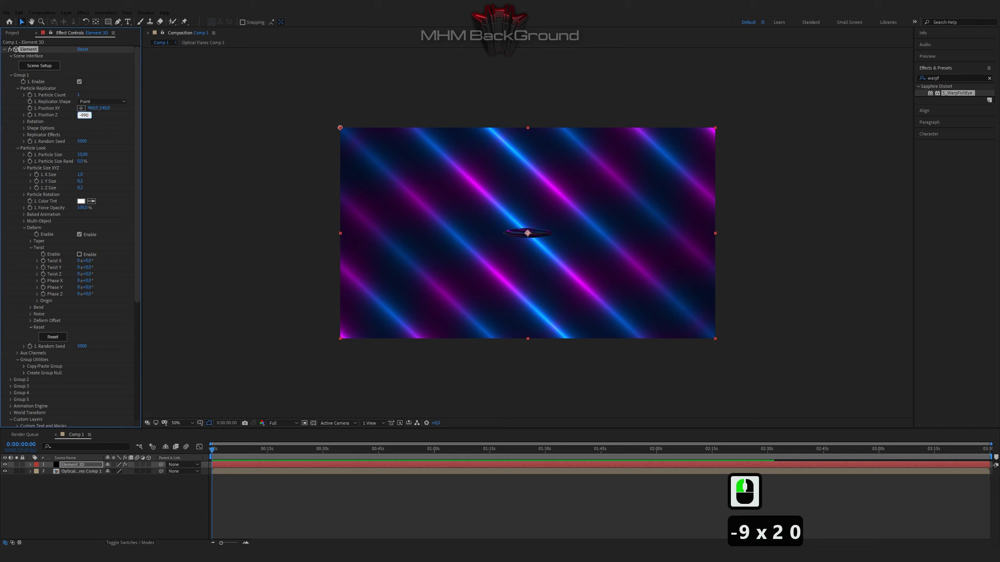
text(0)
key(Return)
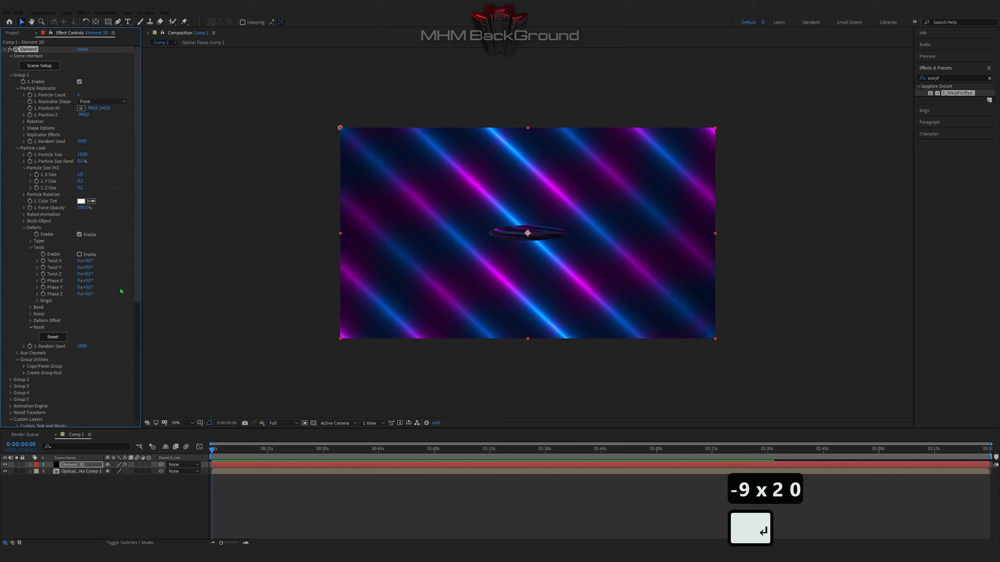
- Enable the Twist deformation and set Twist X to 53° and Twist Y to 4°
click(79, 254)
click(91, 260)
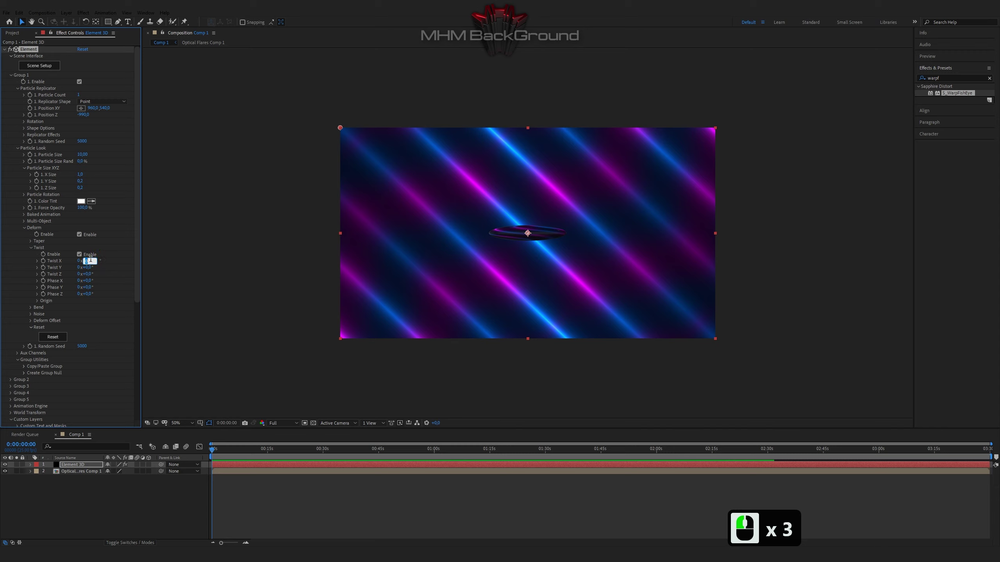
text(53)
key(Tab)
key(Tab)
text(4)
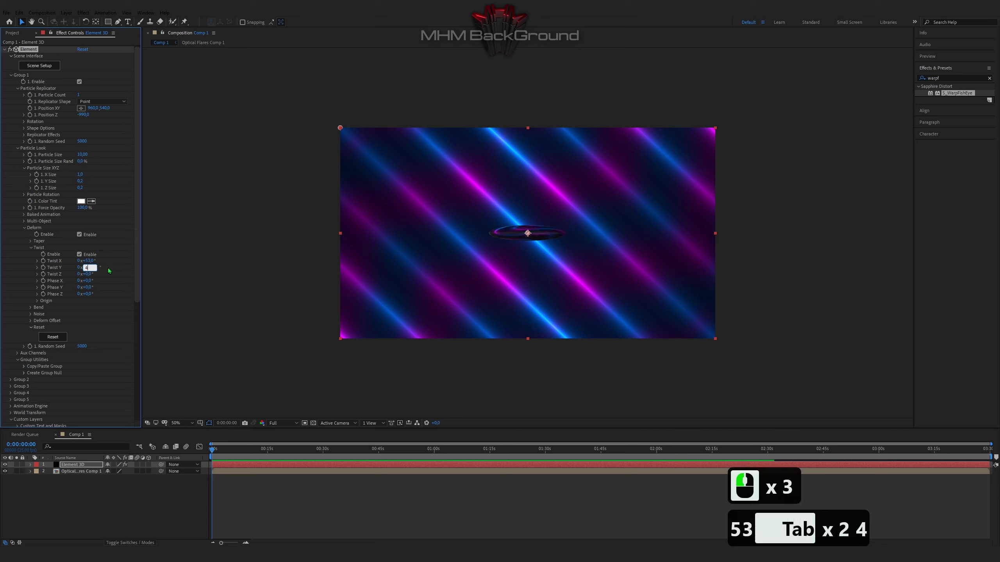
click(109, 271)
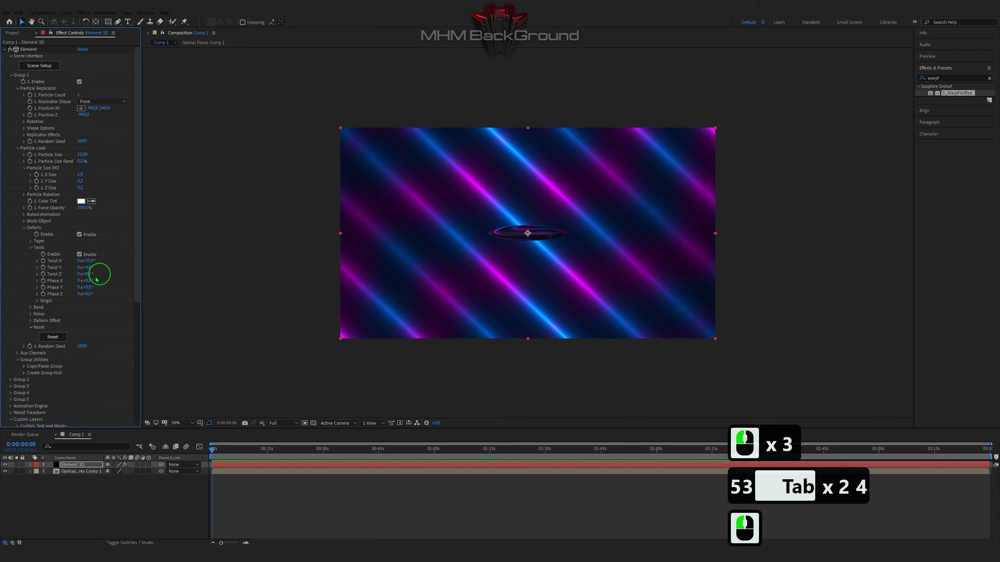
- Drive the Twist's Phase X with the expression time*33 and preview the animation
alt+click(44, 281)
text(time*33)
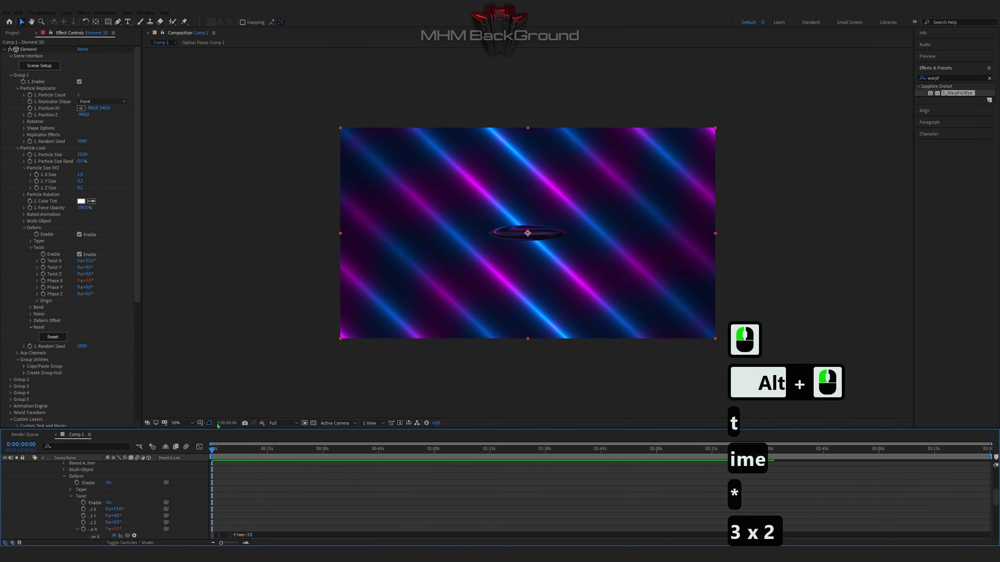
click(265, 491)
key(space)
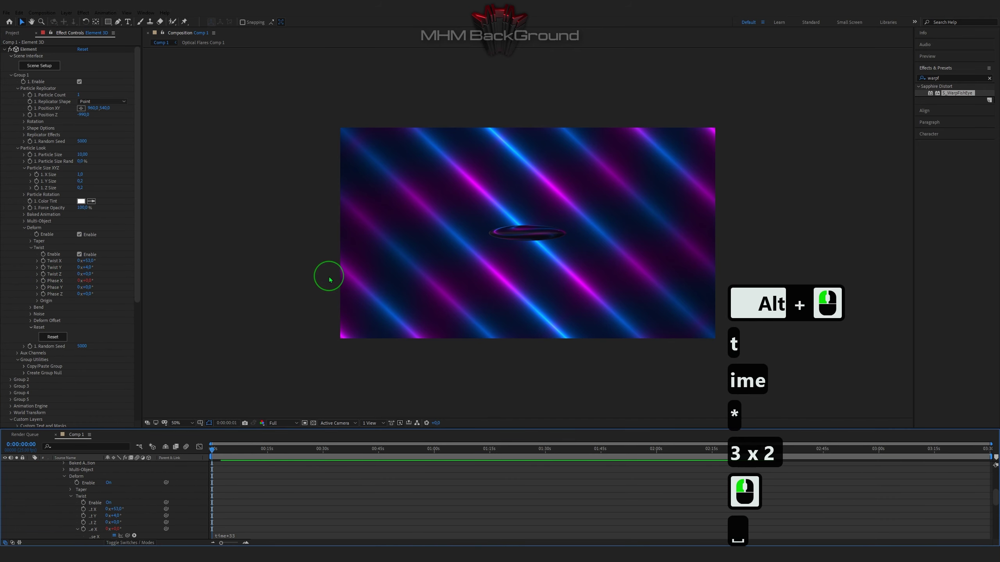
key(space)
scroll(337, 298, up, 1)
key(space)
key(space)
scroll(338, 298, down, 1)
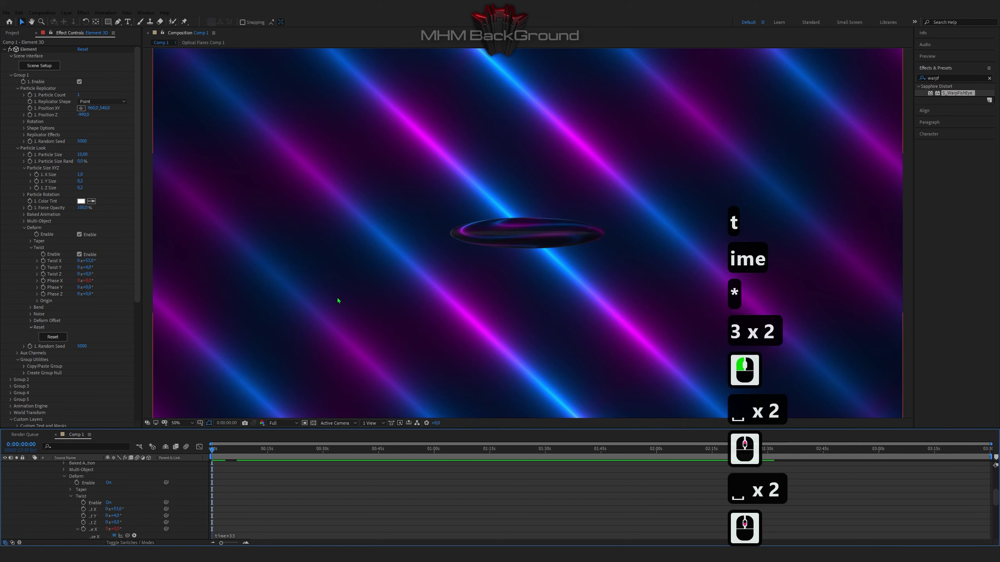
scroll(66, 334, down, 1)
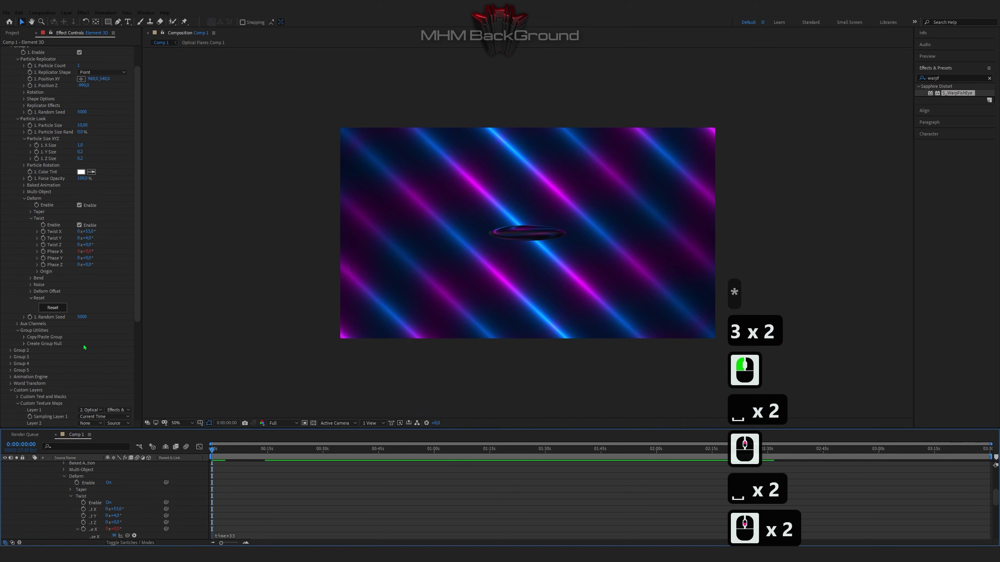
- Set the Twist Origin's X orientation to 65° and its Y orientation to -16°
click(37, 272)
click(89, 277)
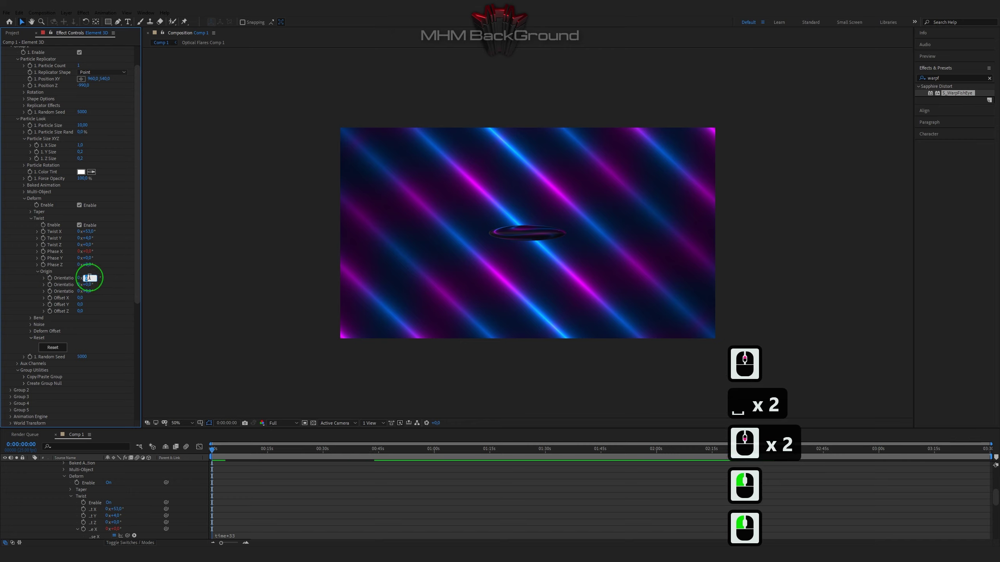
text(65)
key(Tab)
key(Tab)
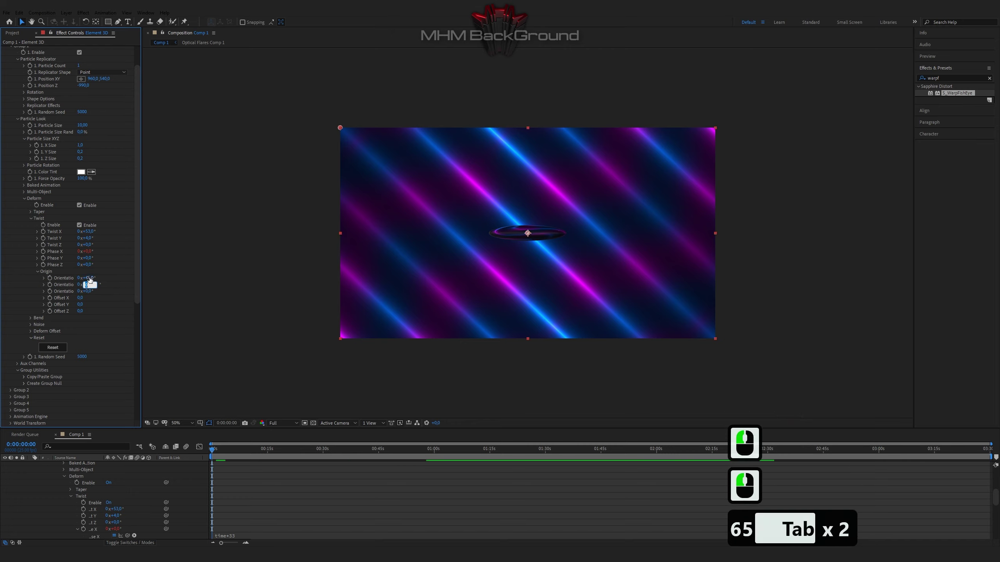
text(-16)
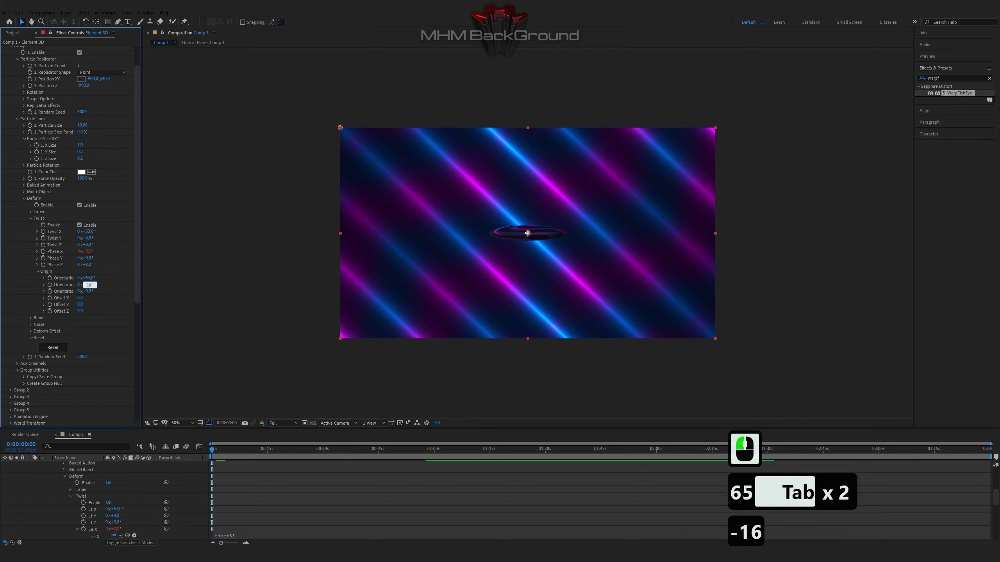
key(Return)
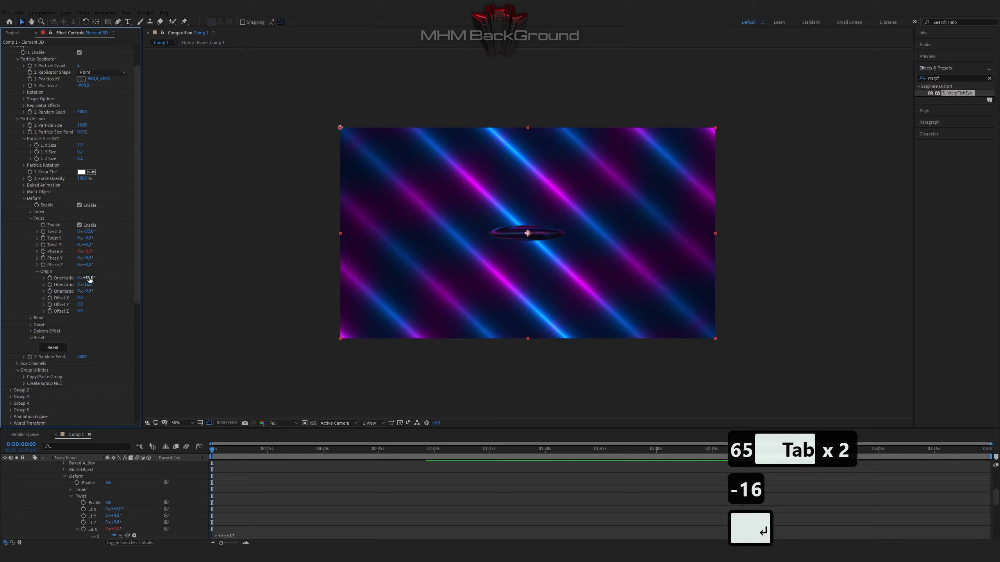
- Enable the Noise deformation with Intensity -582% and Scale 476.2%
click(31, 325)
click(80, 331)
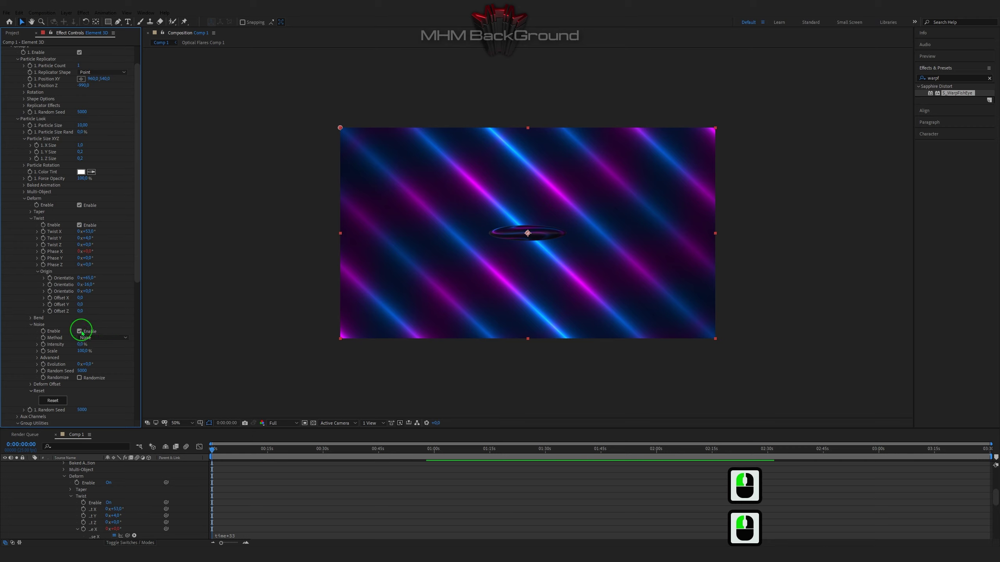
double_click(82, 345)
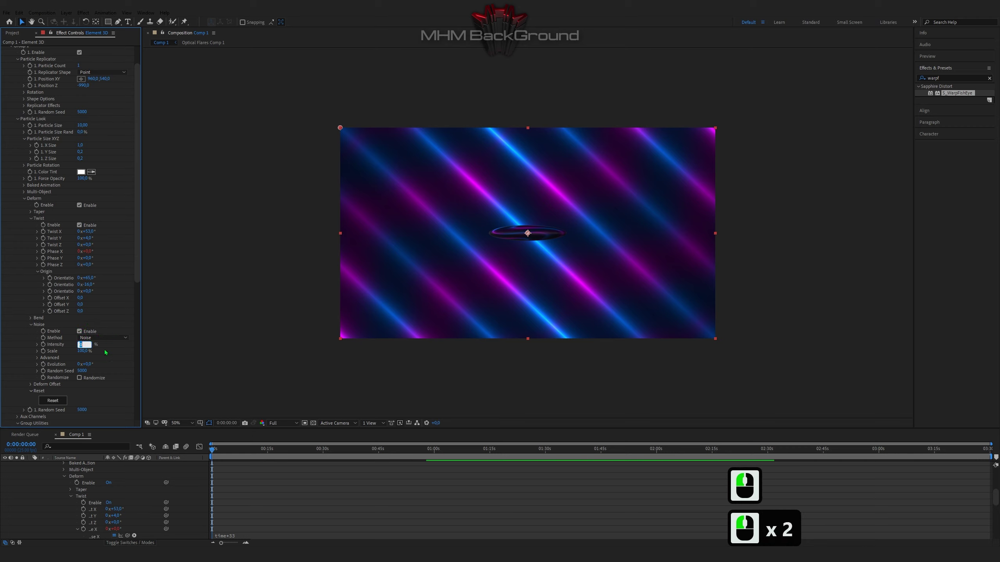
text(-582)
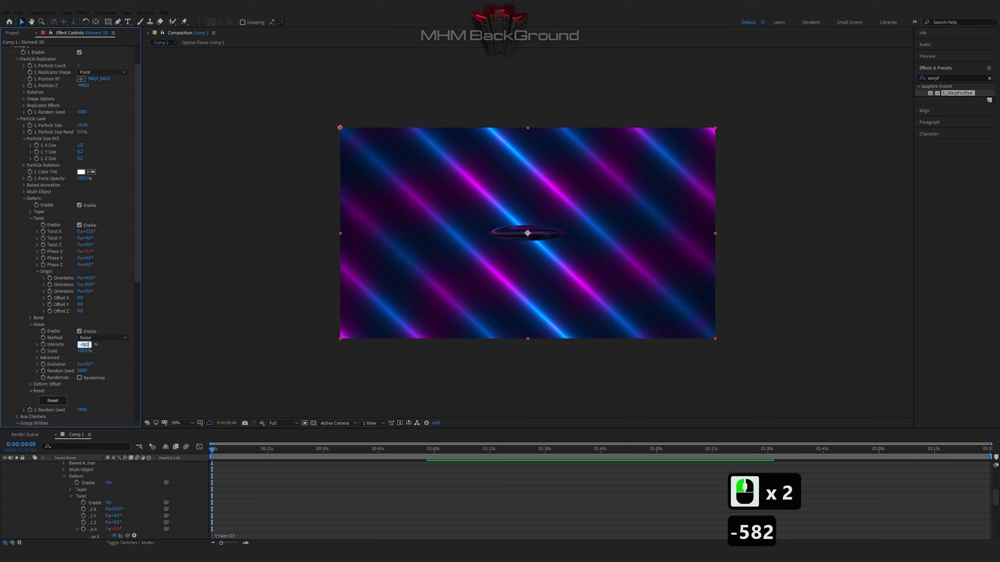
key(Tab)
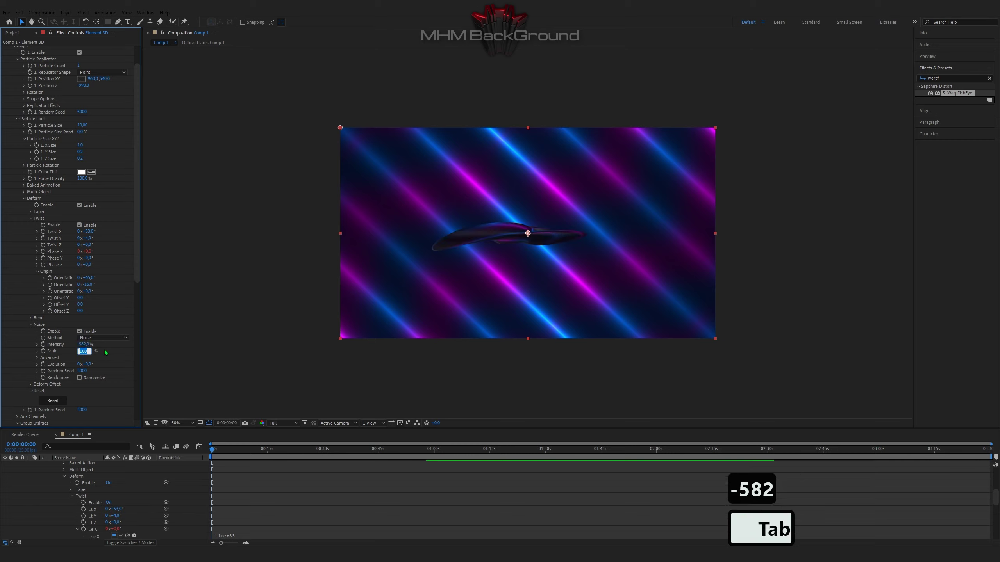
text(47)
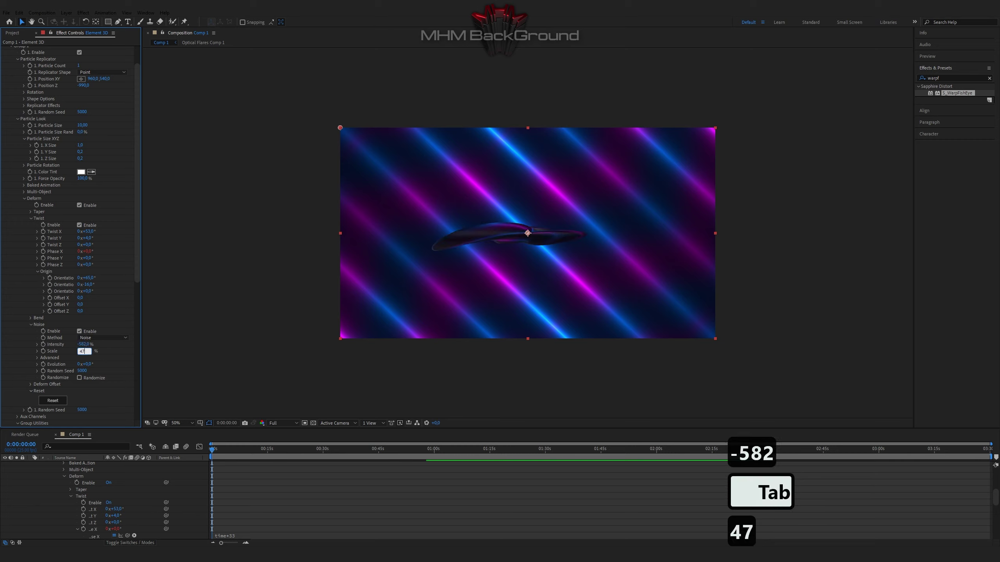
text(6/)
key(BackSpace)
text(.2)
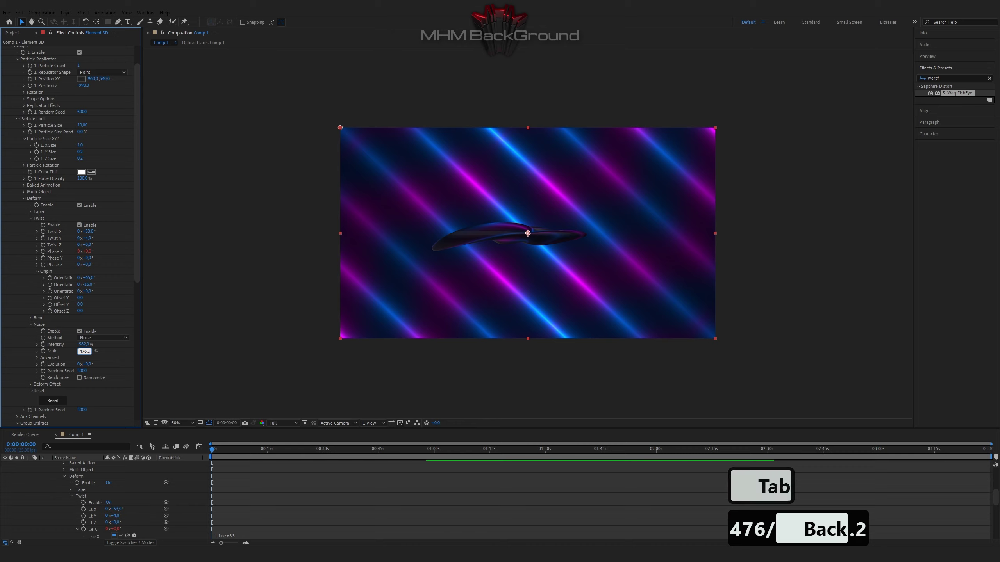
key(Return)
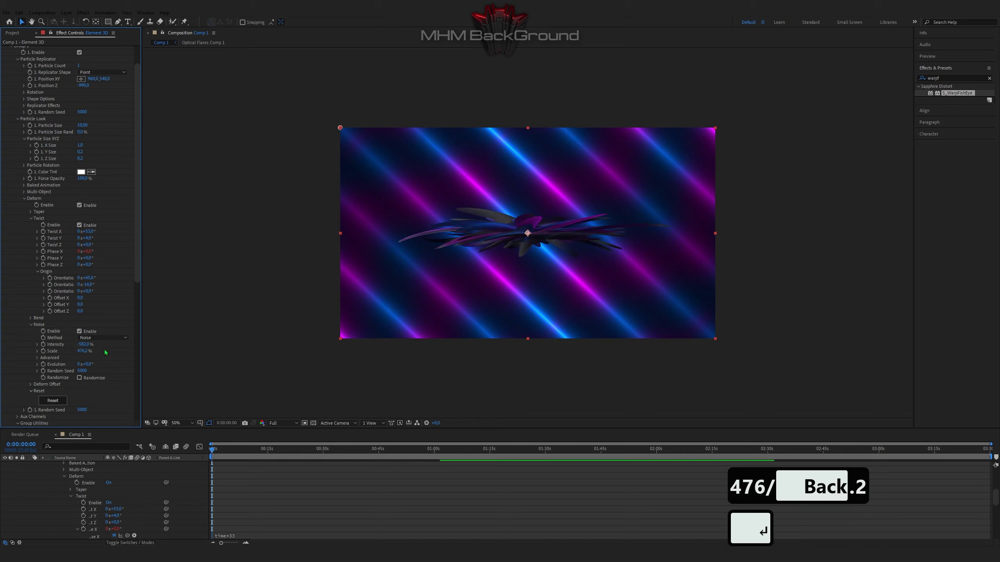
- In the Noise's Advanced settings, set Offset to 2.547 and Exponent to 0
click(37, 358)
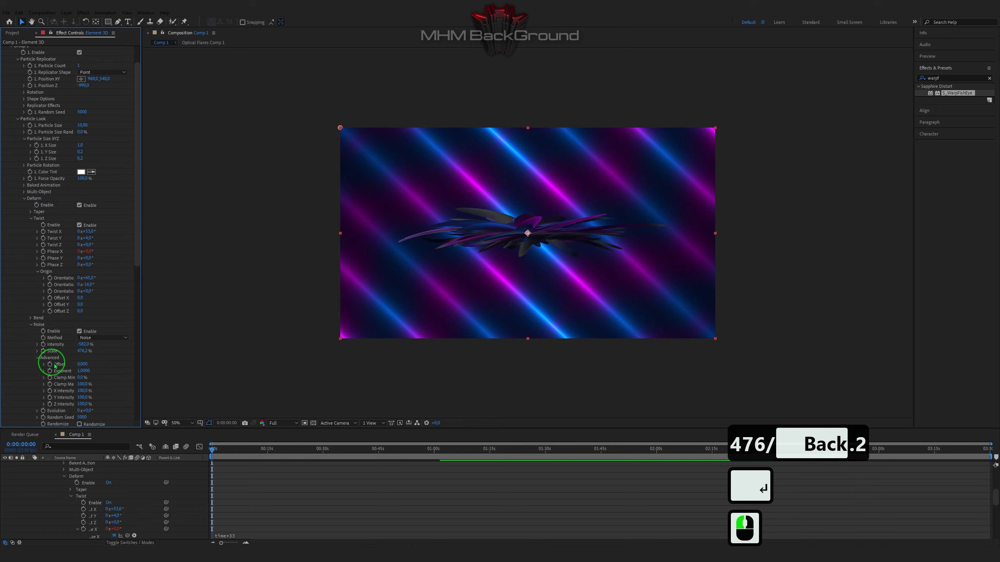
click(84, 364)
text(2.5)
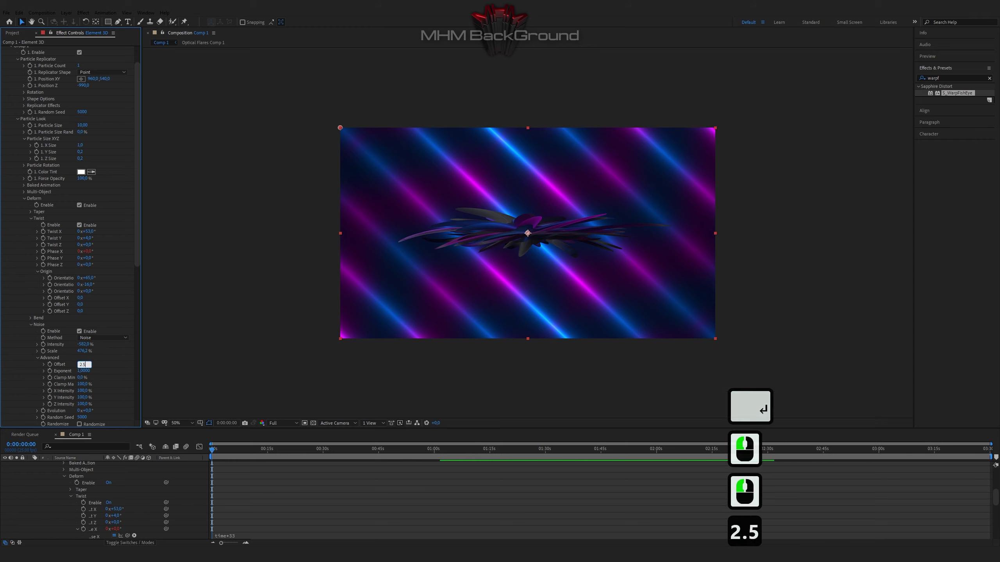
text(47)
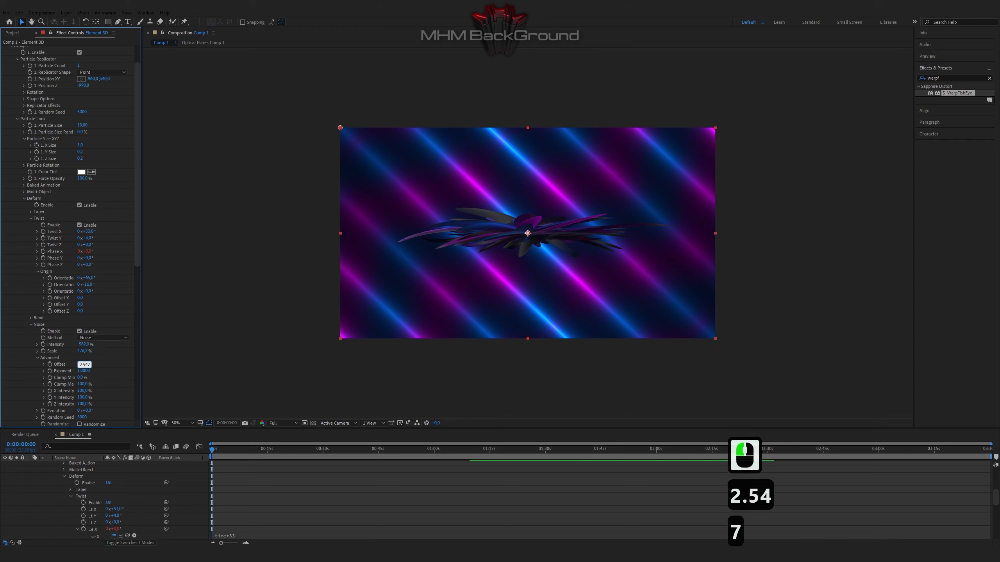
key(Tab)
text(0)
- Set the Noise's maximum clamp and Z Intensity to 0% and preview the animation
key(Tab)
key(Tab)
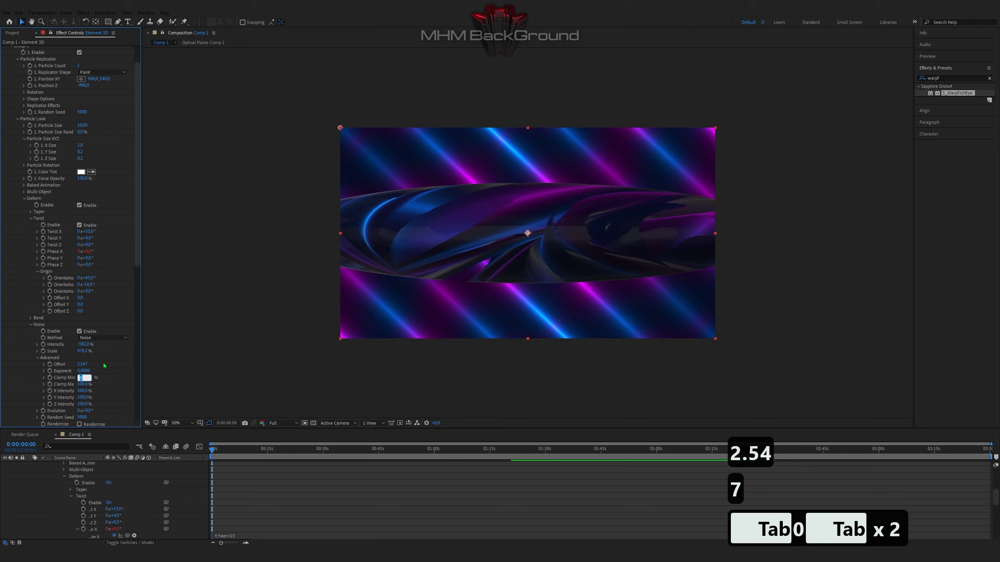
text(0)
key(Tab)
key(Tab)
key(Tab)
text(0)
key(Return)
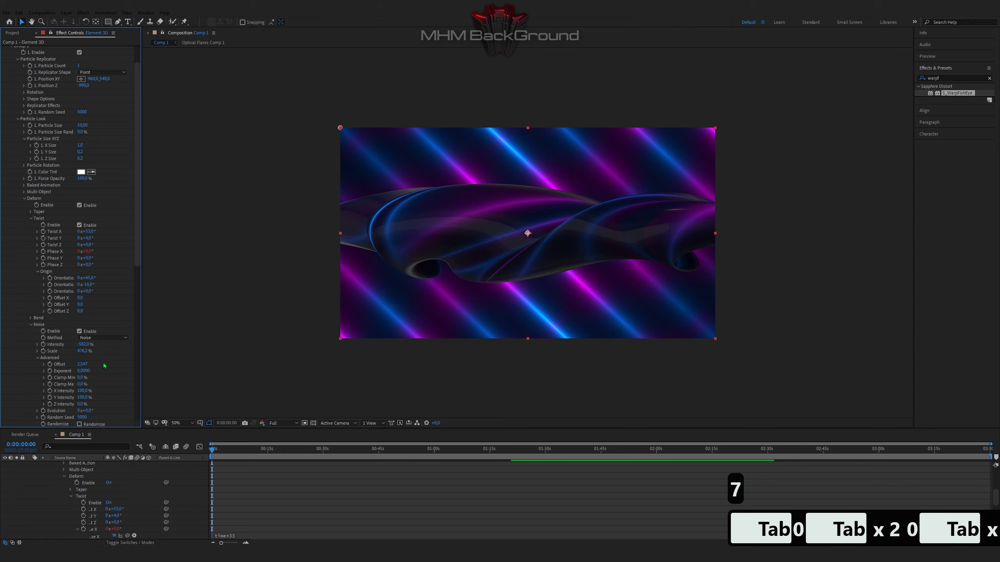
key(space)
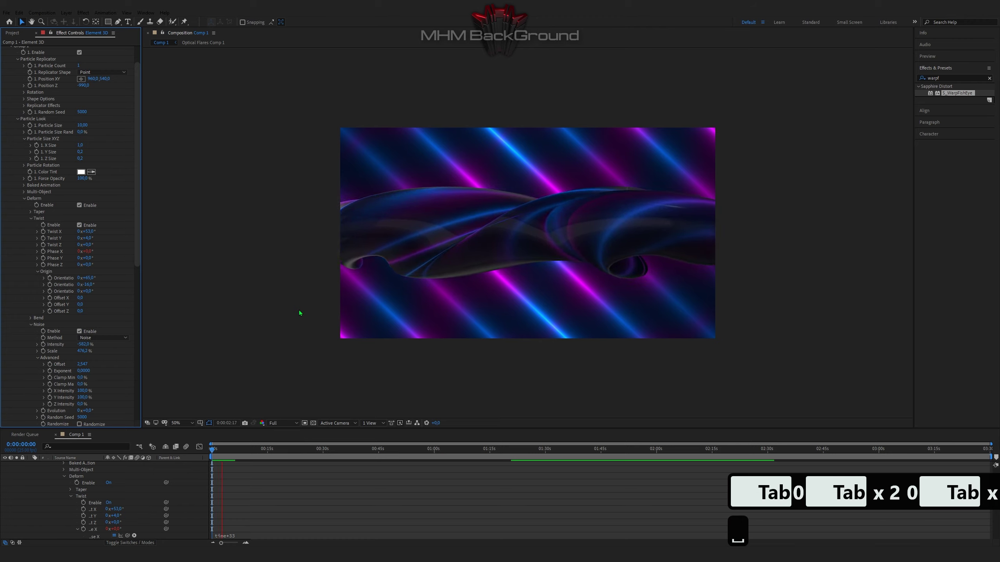
key(space)
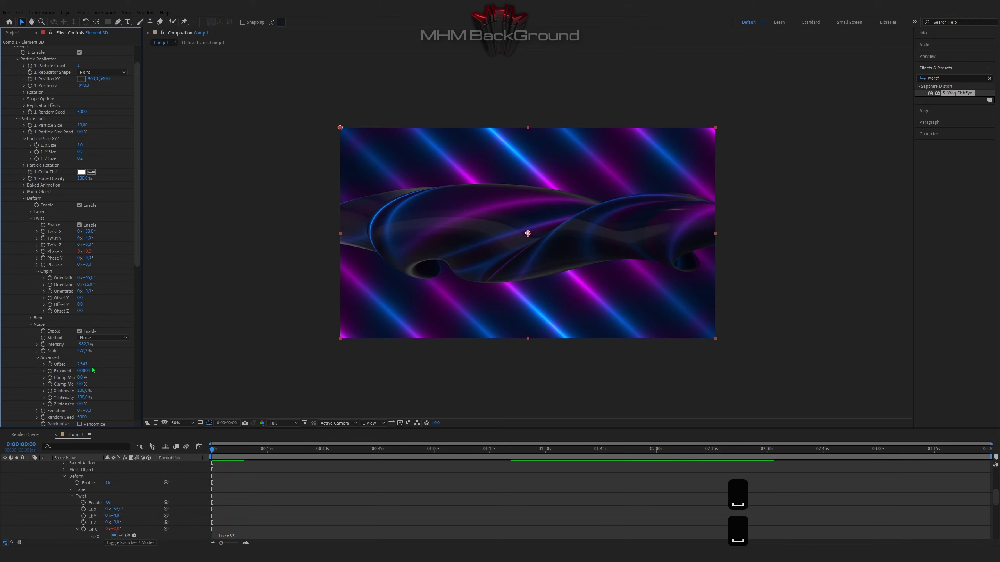
- Set the Deform Offset's Offset Z to 0.7 and preview the animation
scroll(95, 371, down, 2)
click(31, 372)
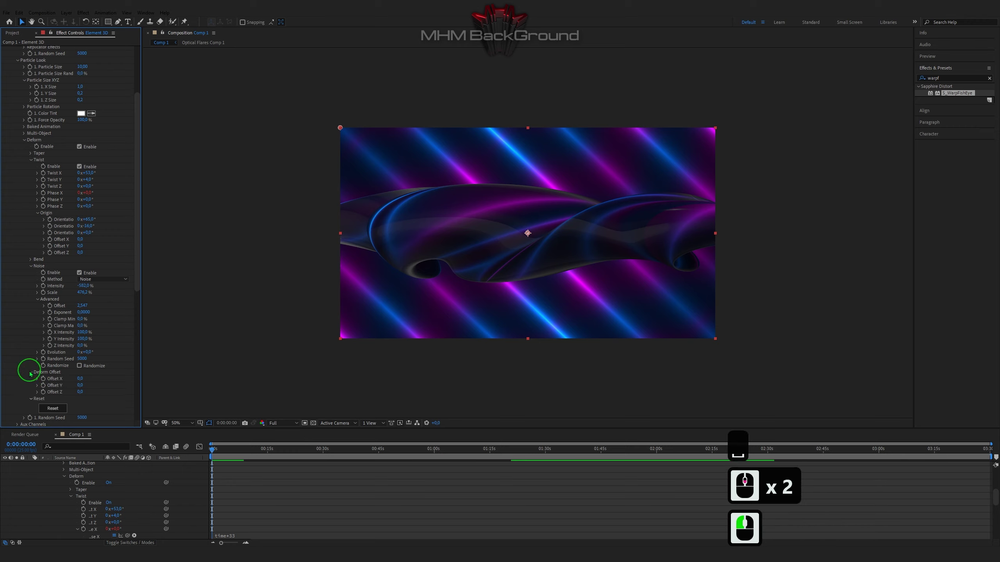
click(81, 392)
text(0.7)
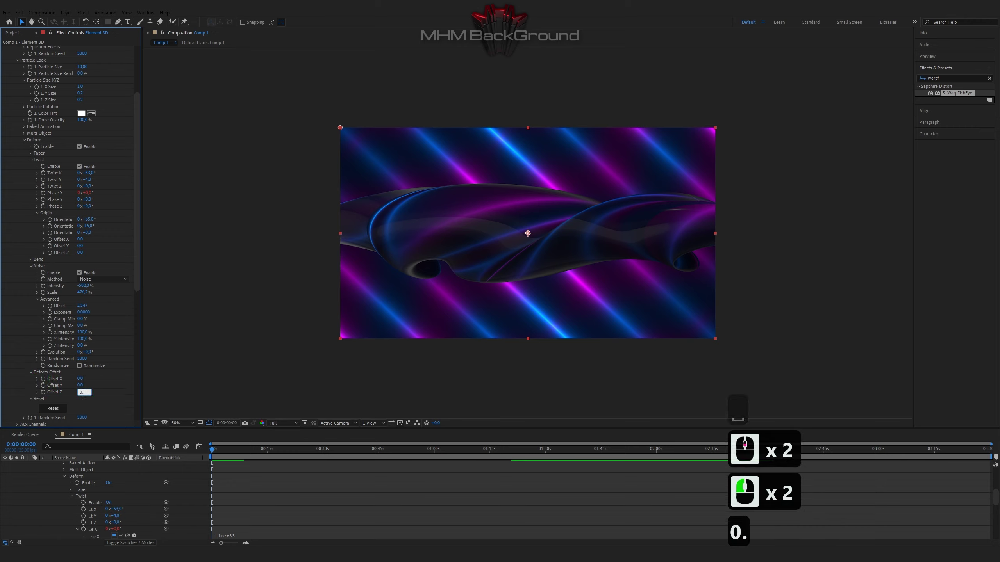
key(Return)
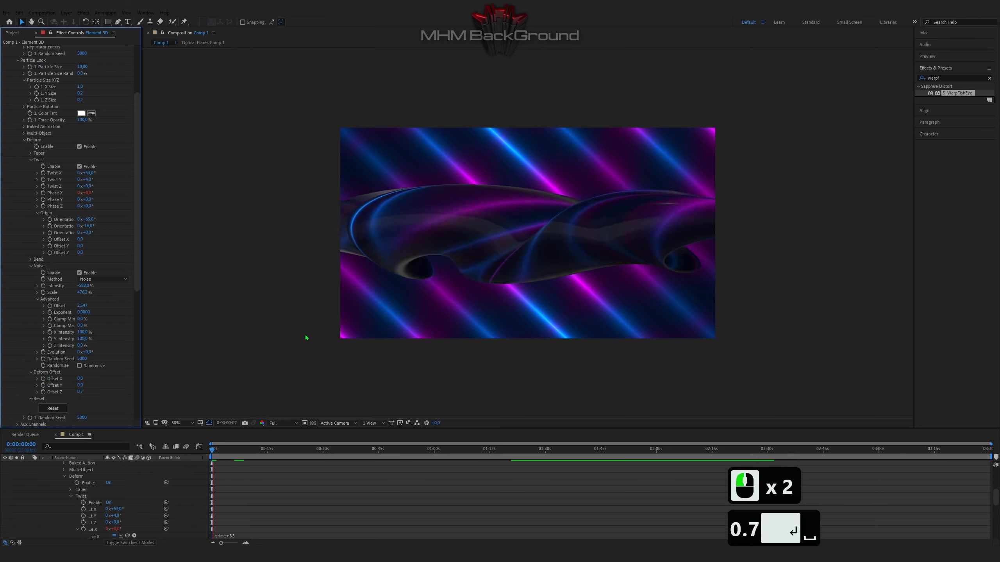
key(space)
- Duplicate the Element 3D layer and pre-compose the copy as Element 3D Comp 1, moving all attributes into it
scroll(44, 483, up, 3)
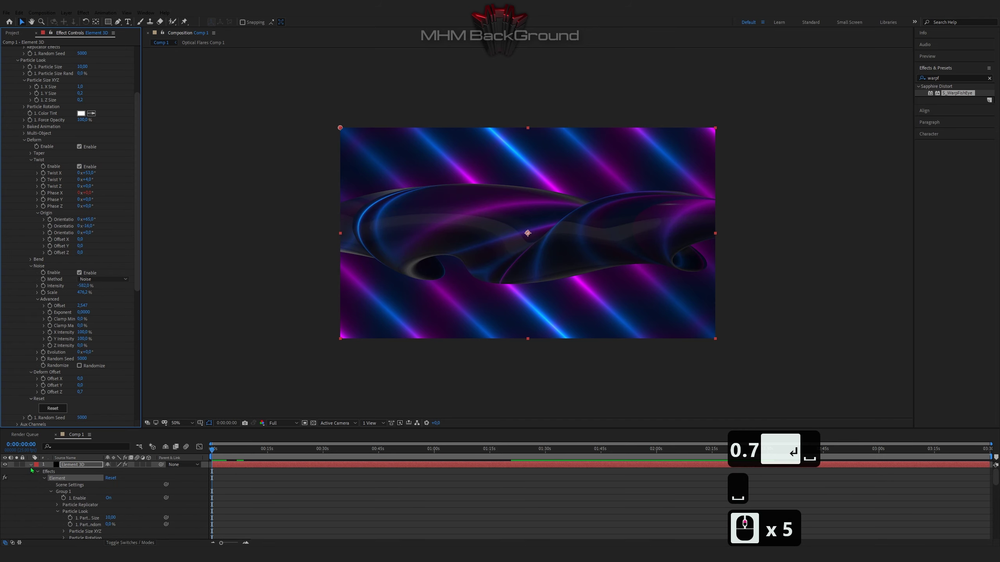
click(31, 466)
click(73, 465)
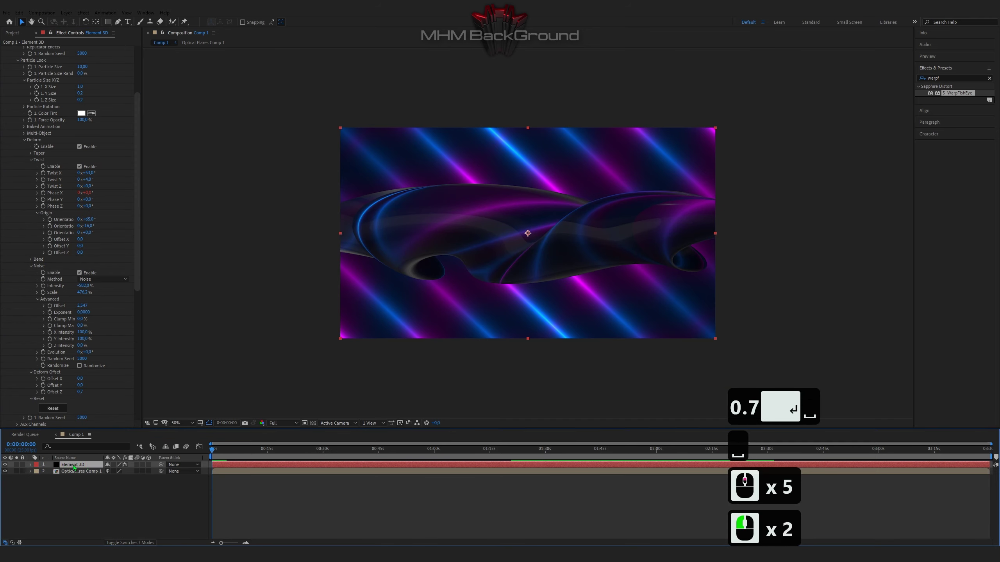
key(ctrl+c)
key(ctrl+d)
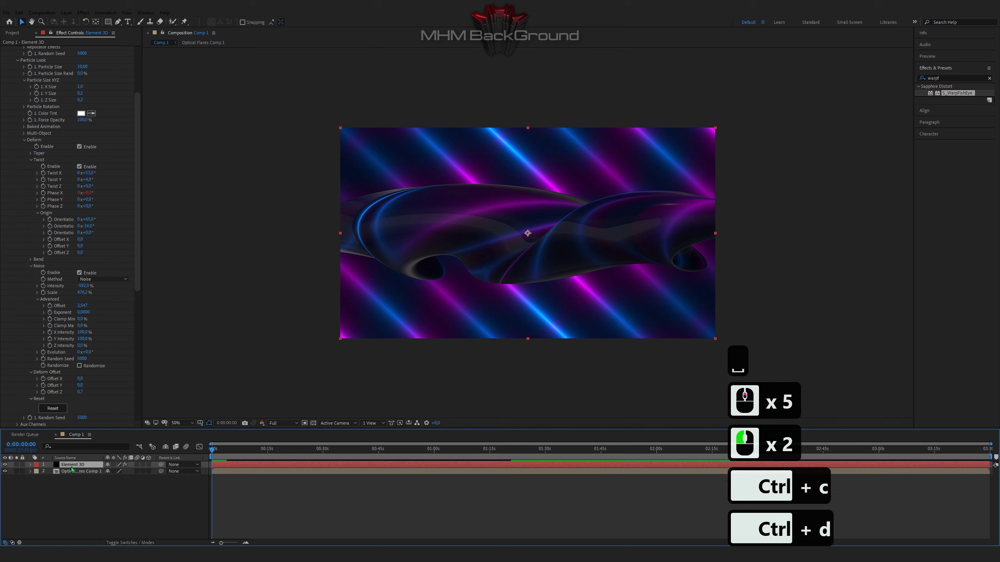
right_click(72, 466)
click(101, 422)
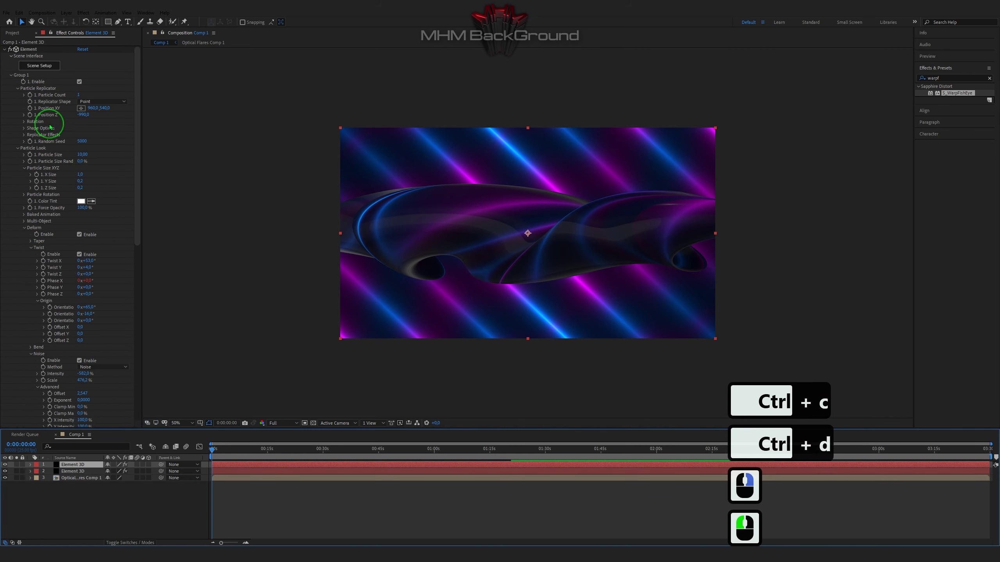
click(103, 121)
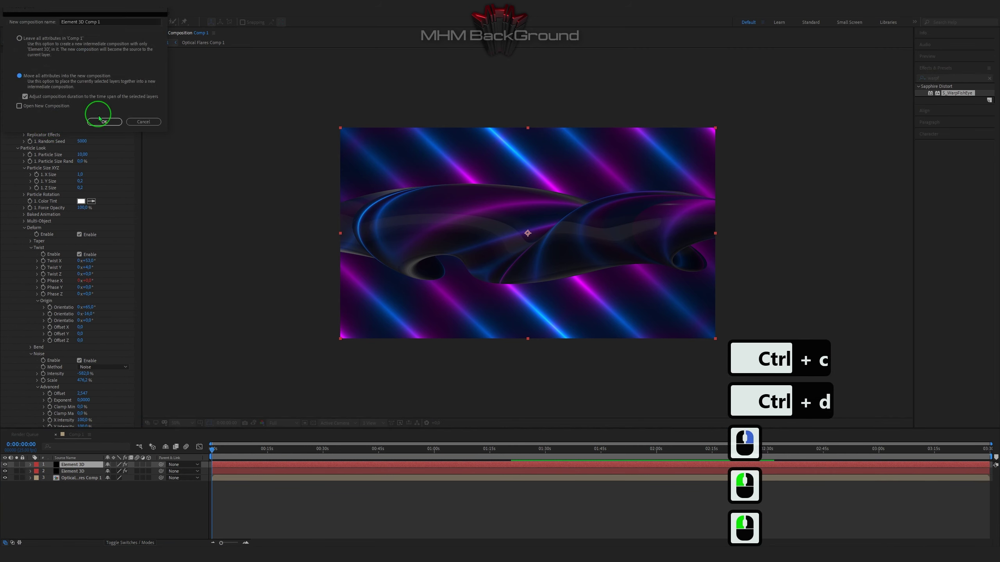
- Place Element 3D Comp 1 beneath the Element 3D layer, shifted upward and scaled slightly wider than the frame
drag(444, 316, 433, 263)
drag(90, 465, 85, 474)
drag(716, 289, 745, 305)
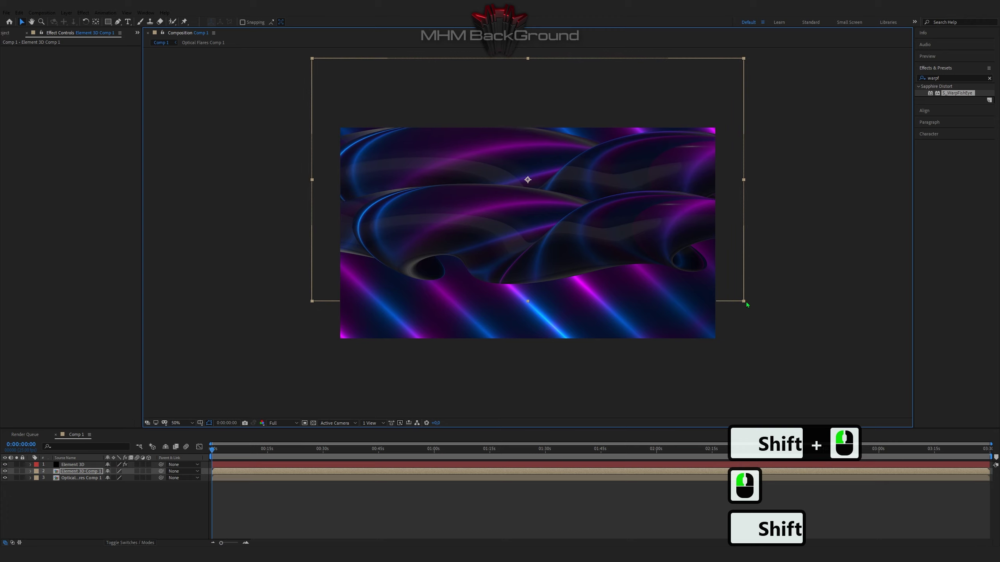
- Duplicate Element 3D Comp 1, shift the copy straight down over the frame's lower part and scale it to the frame's width
key(ctrl+c)
key(ctrl+d)
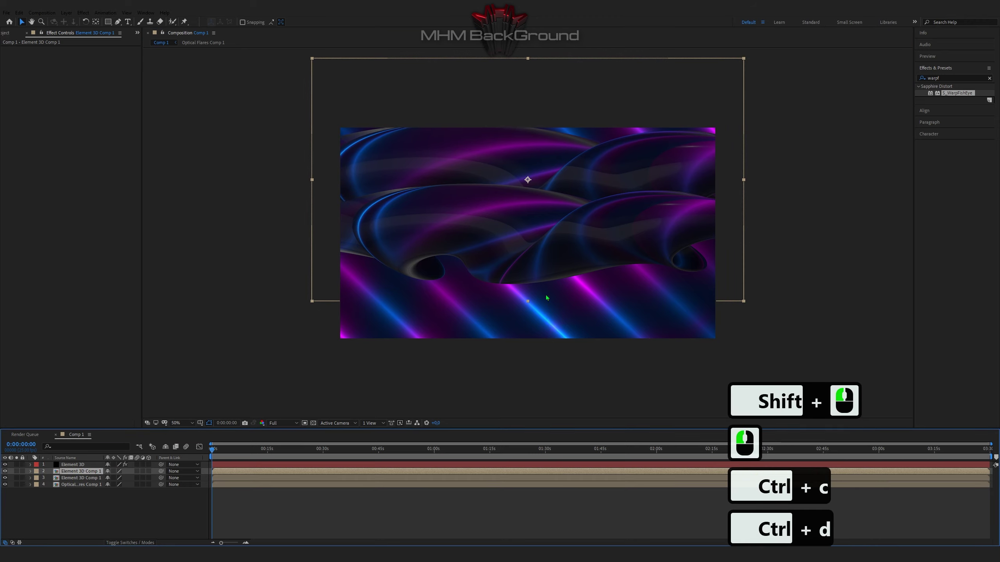
drag(328, 277, 338, 392)
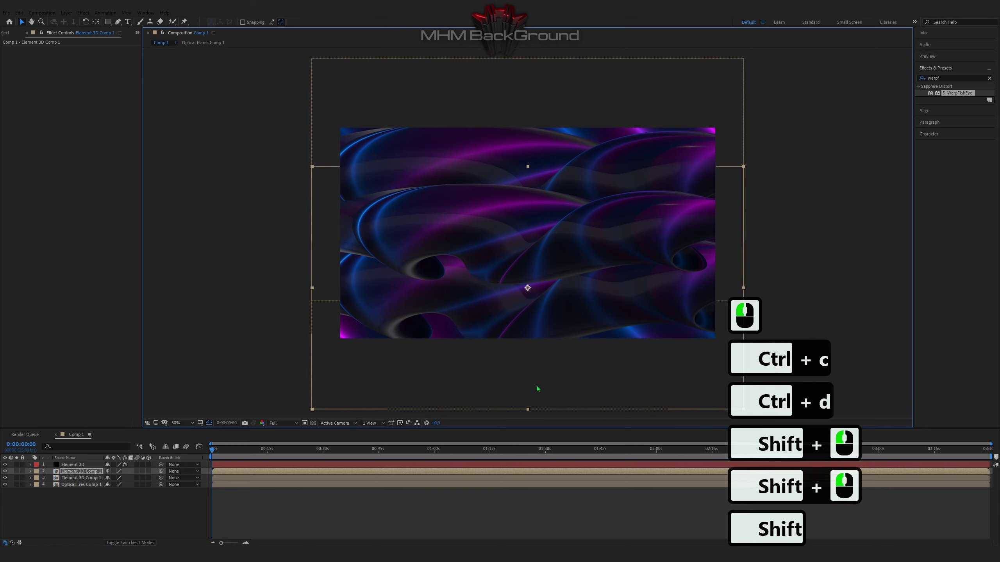
scroll(571, 374, down, 2)
drag(636, 321, 634, 319)
shift+click(501, 461)
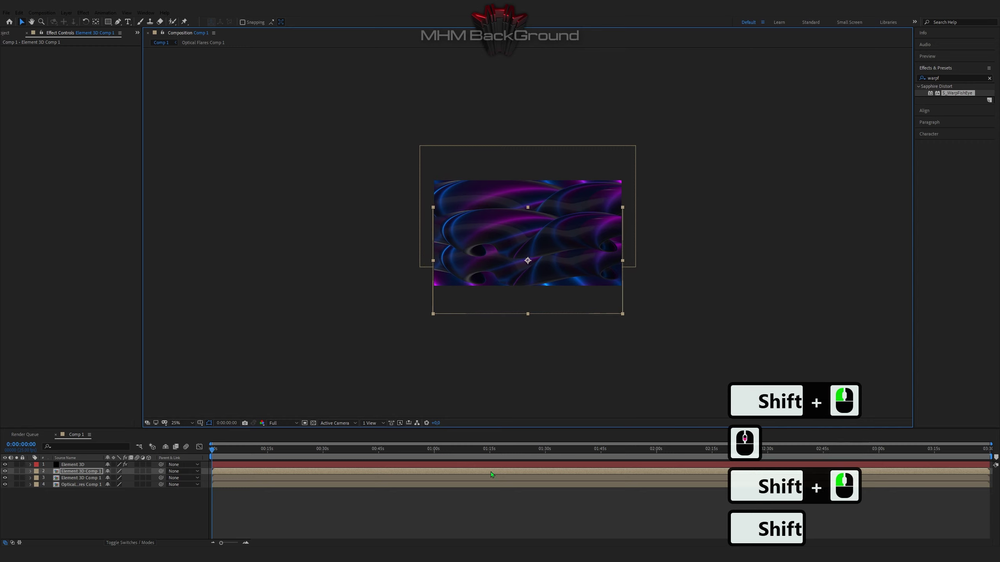
- Slide both Element 3D Comp 1 layers a few seconds earlier in time, each by a slightly different amount
drag(492, 475, 479, 473)
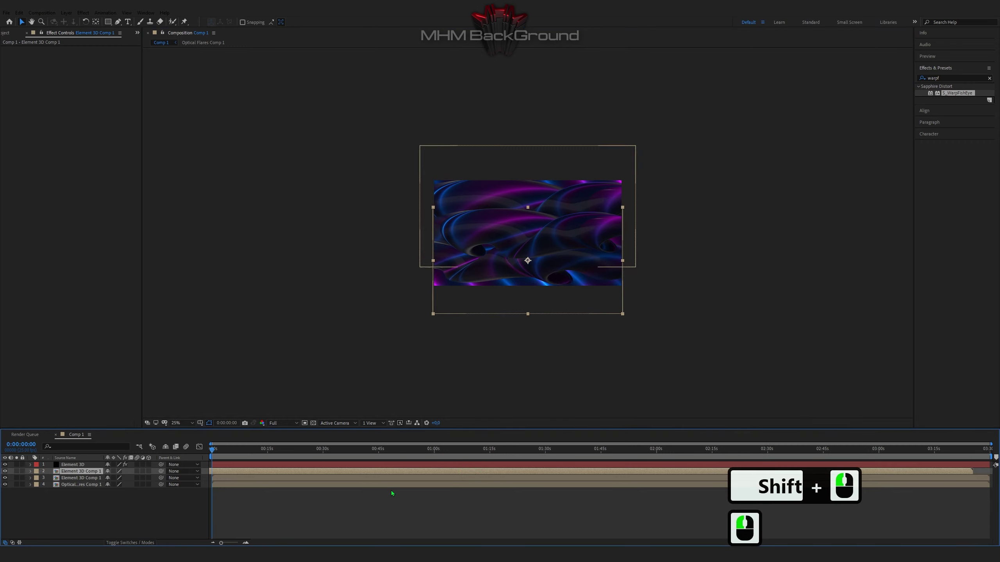
drag(277, 481, 273, 481)
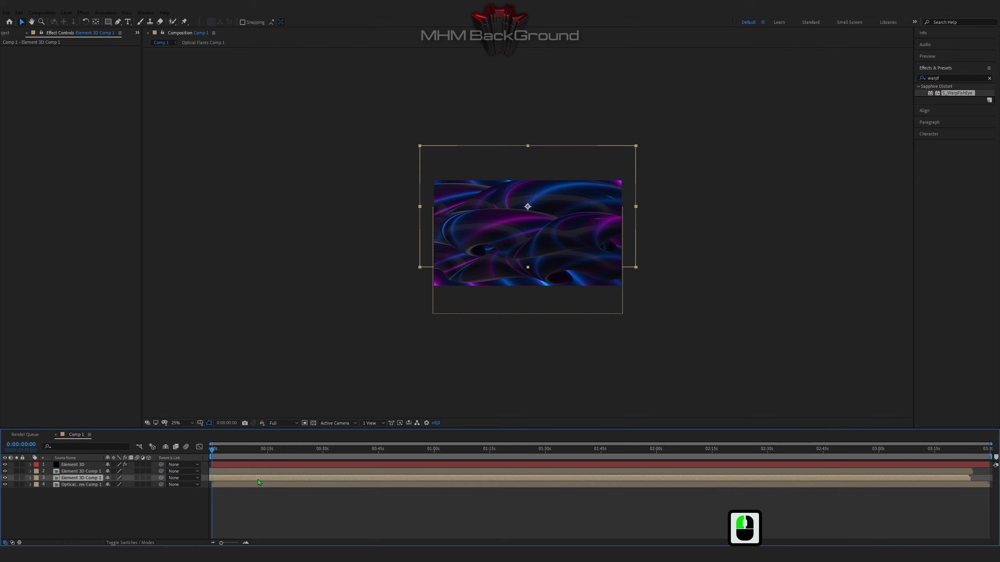
drag(258, 482, 249, 482)
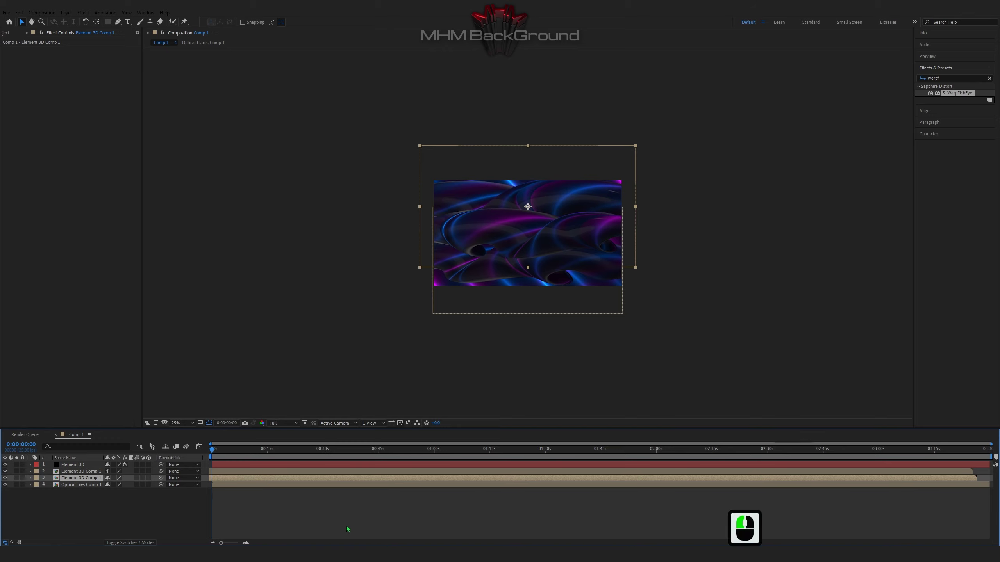
- Duplicate the upper Element 3D Comp 1 layer, shift the copy higher and place it behind the original
key(ctrl+c)
key(ctrl+d)
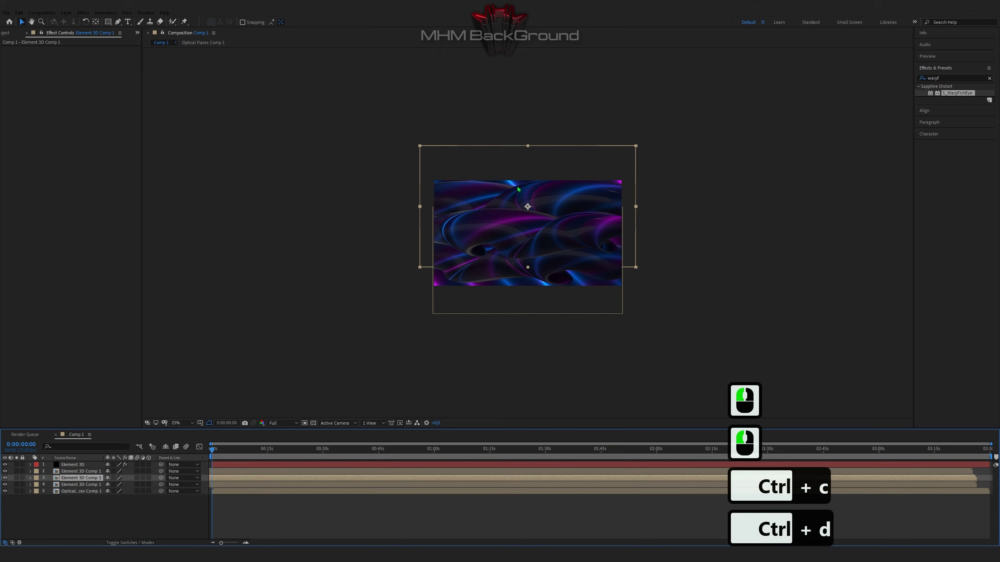
drag(513, 156, 516, 120)
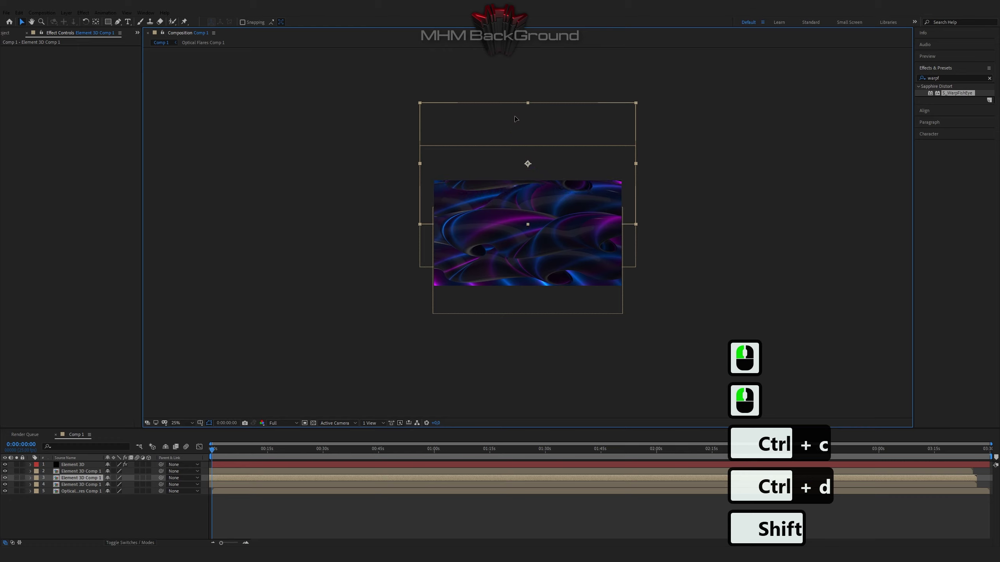
shift+click(515, 122)
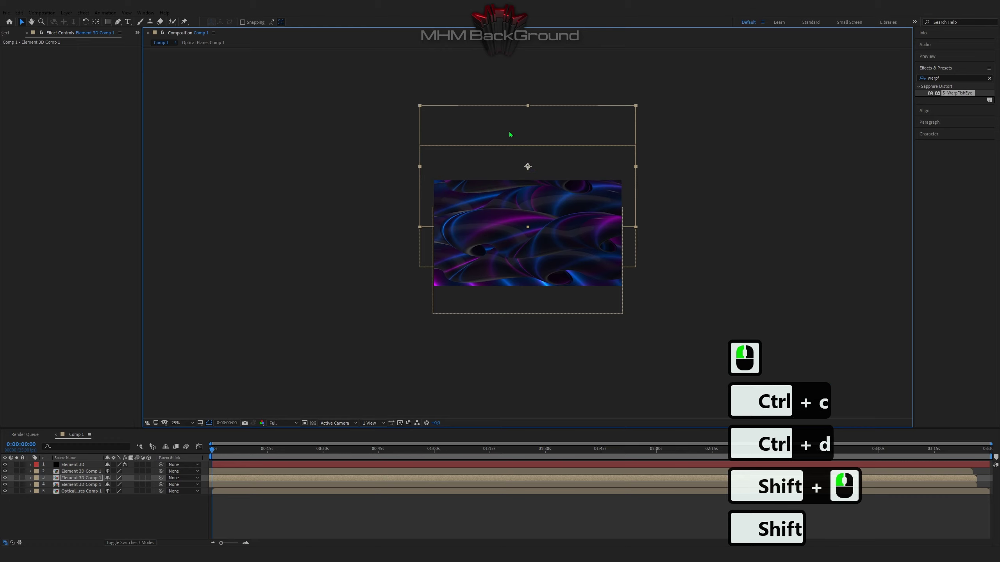
click(76, 485)
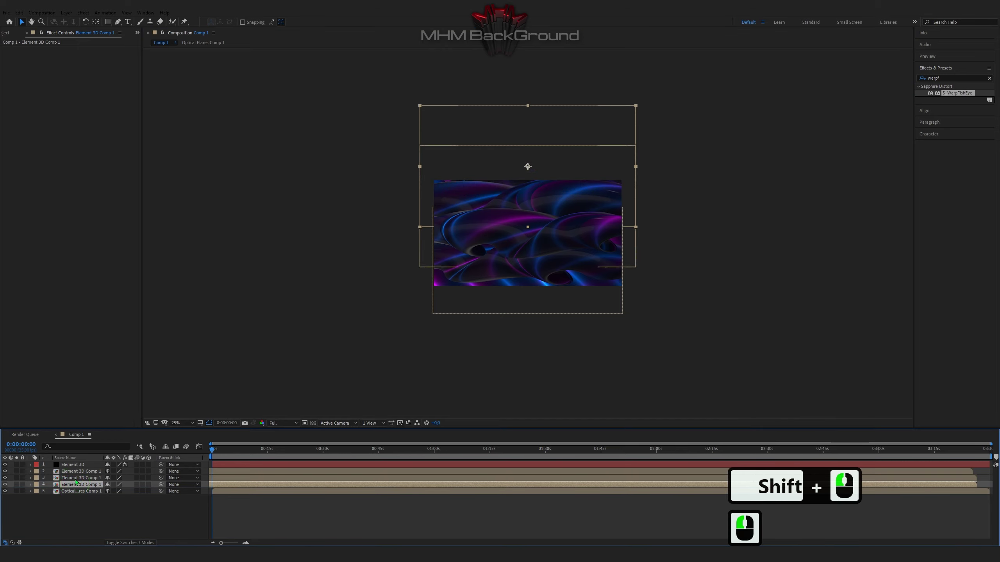
- Duplicate the lower Element 3D Comp 1 layer, shift the copy straight down, place it beneath the other copies and scale it slightly wider than the frame
click(76, 470)
key(ctrl+c)
key(ctrl+d)
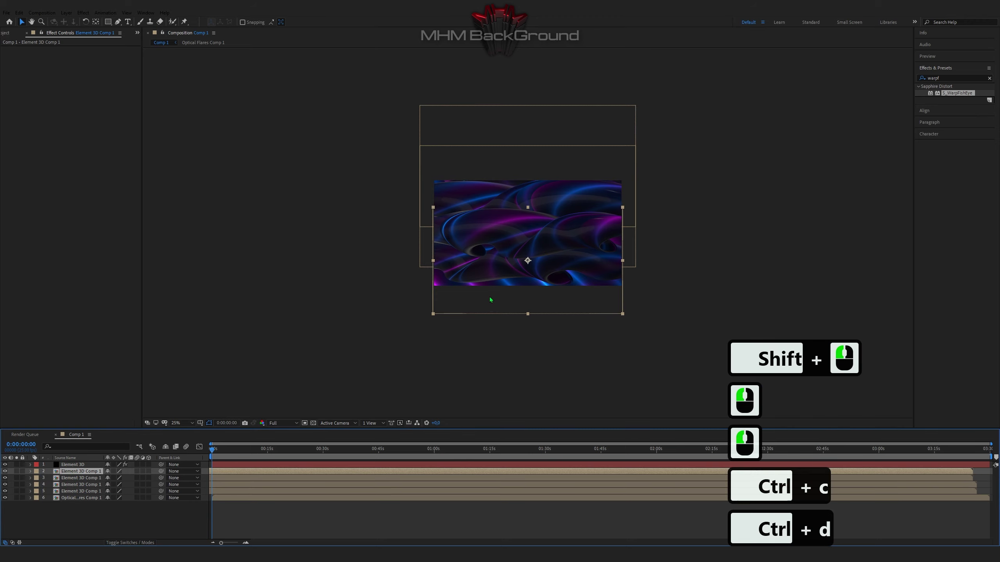
shift+click(491, 298)
drag(491, 299, 491, 324)
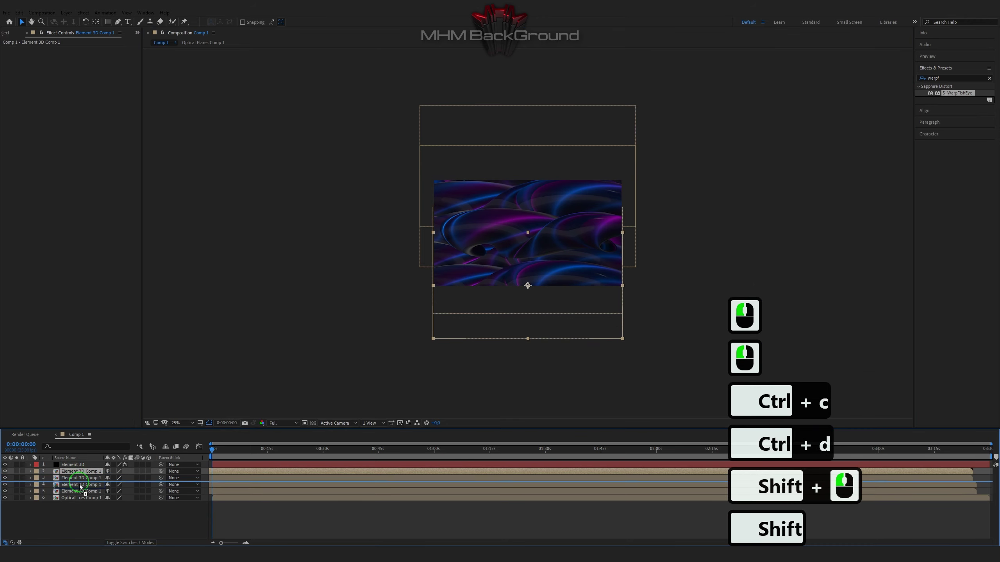
drag(73, 476, 81, 496)
drag(626, 340, 632, 344)
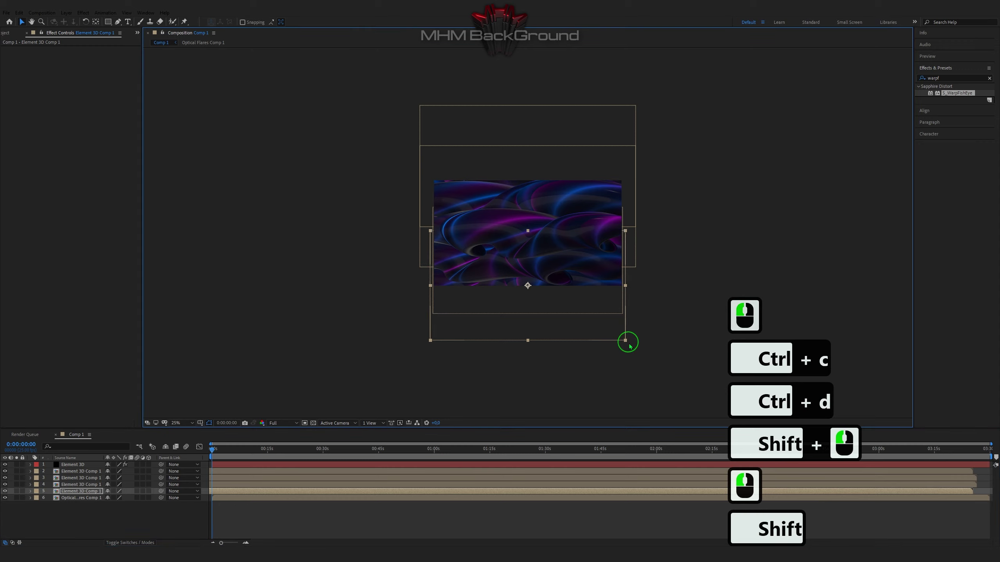
- Slide the bottommost Element 3D Comp 1 copy and Optical Flares Comp 1 a few seconds earlier in time and preview the animation
click(481, 498)
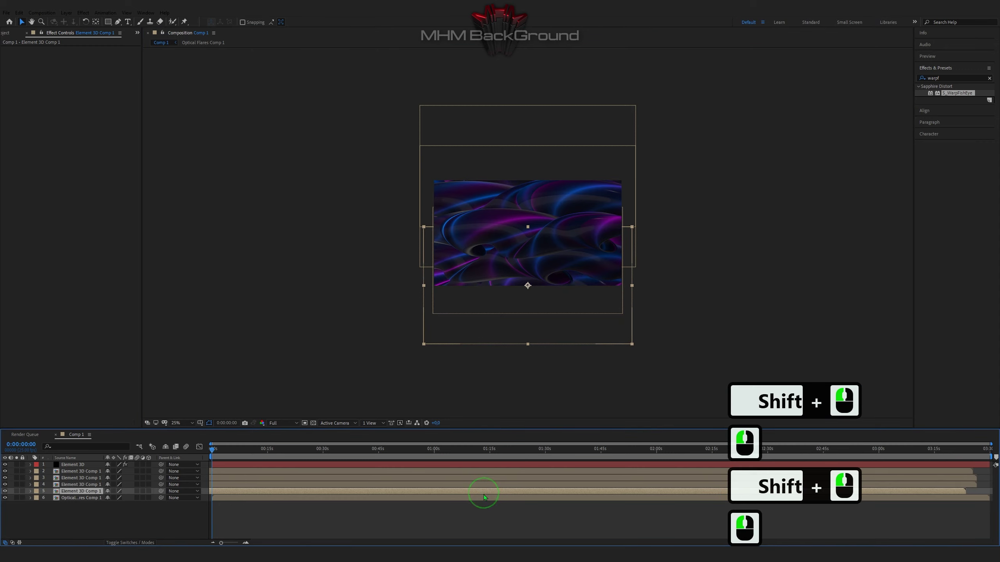
scroll(511, 397, up, 2)
key(space)
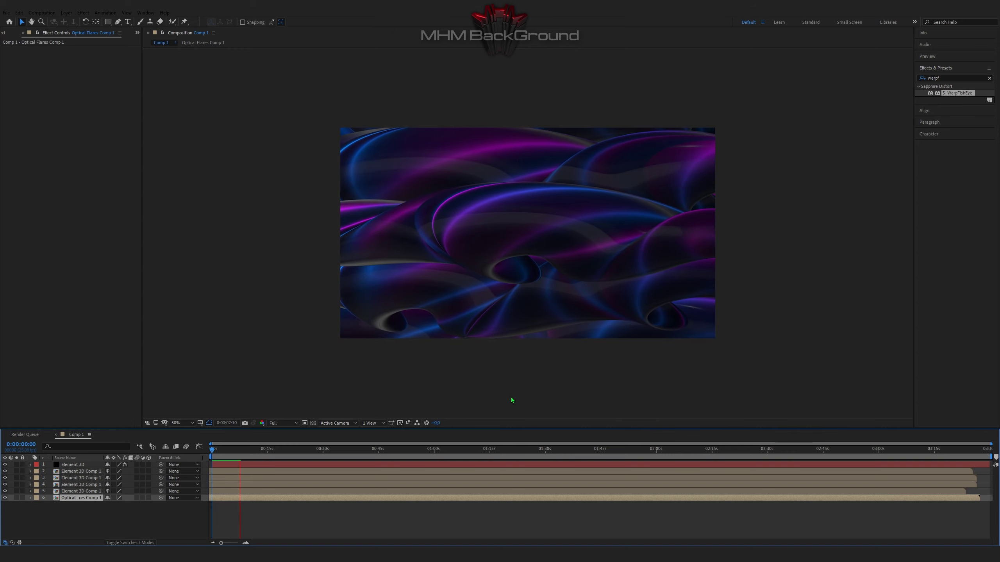
key(space)
- Add an adjustment layer above all layers in Comp 1 and apply the Stylize Glow effect to it
click(89, 523)
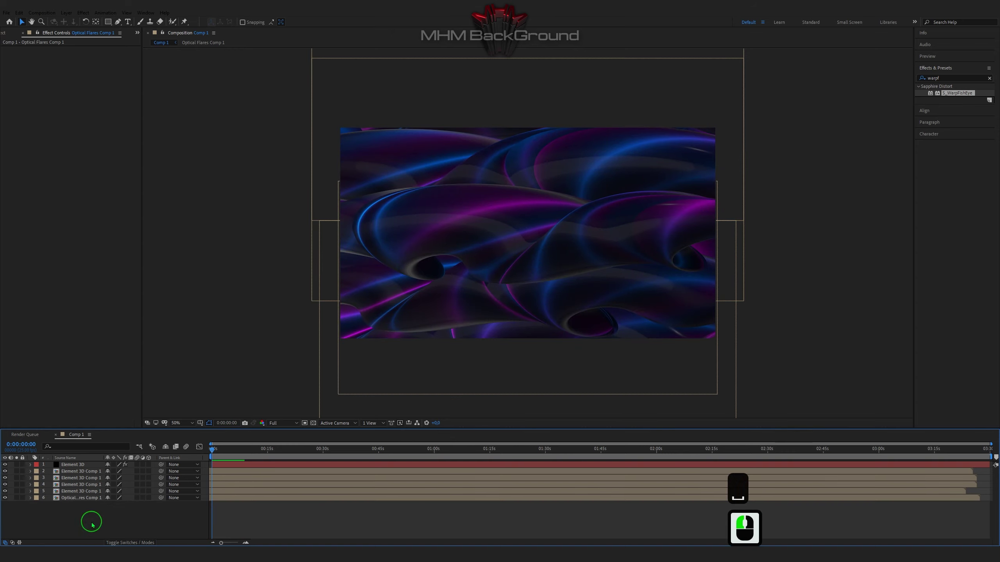
right_click(91, 523)
mouse_move(129, 437)
click(217, 500)
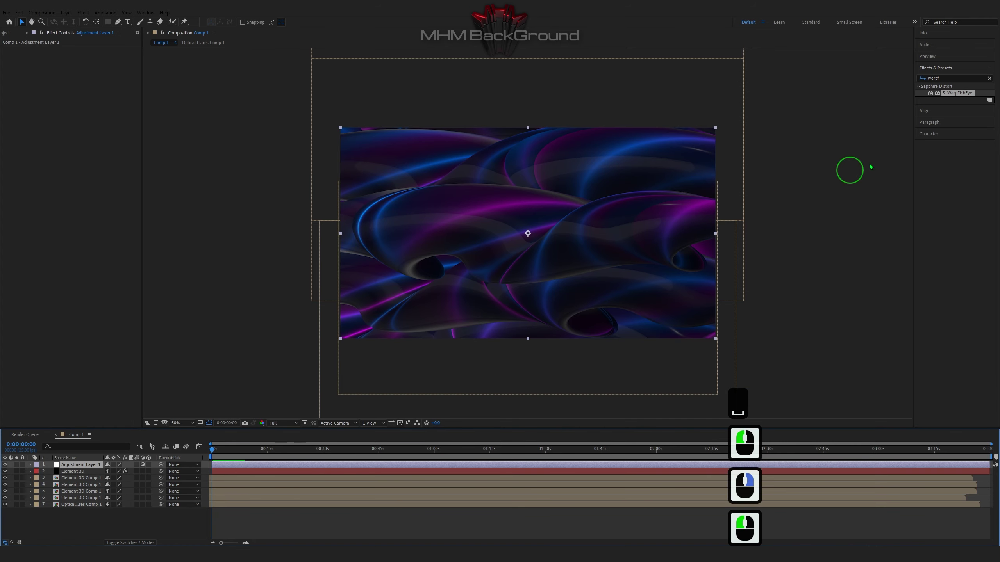
click(948, 78)
text(glow)
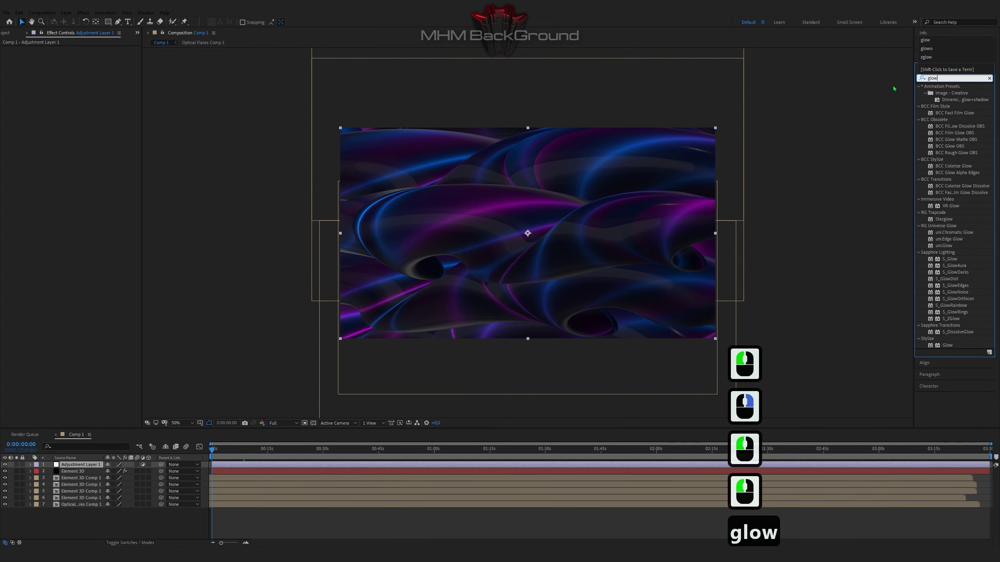
double_click(930, 346)
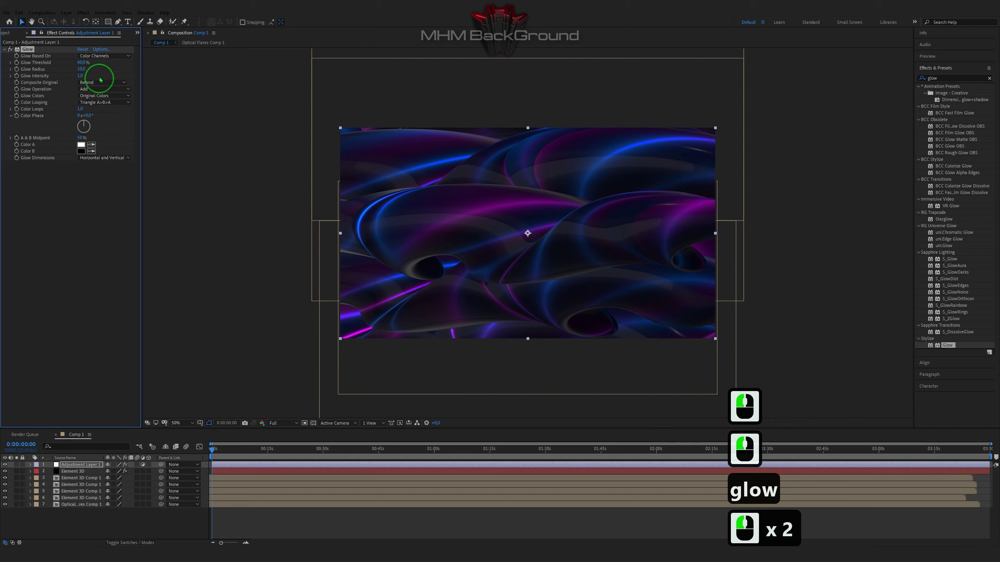
- Set the Glow Threshold to 40% and the Glow Radius to 73, and preview the glowing animation
click(81, 63)
text(40)
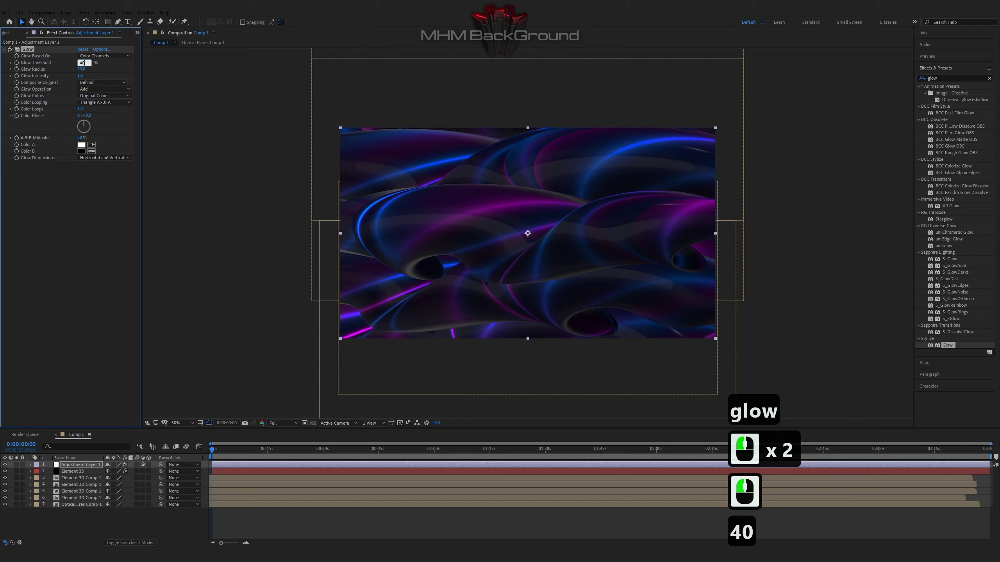
key(Tab)
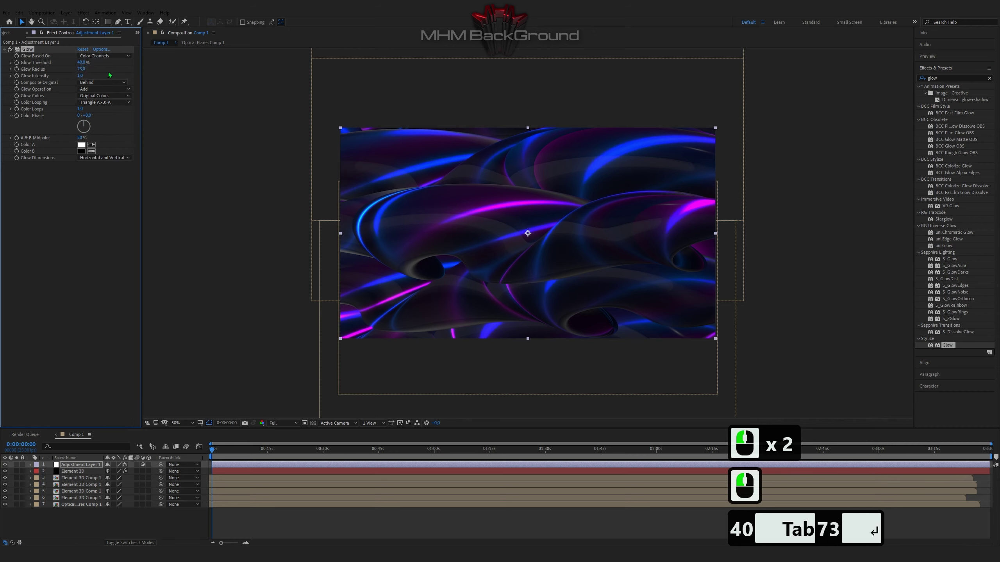
key(space)
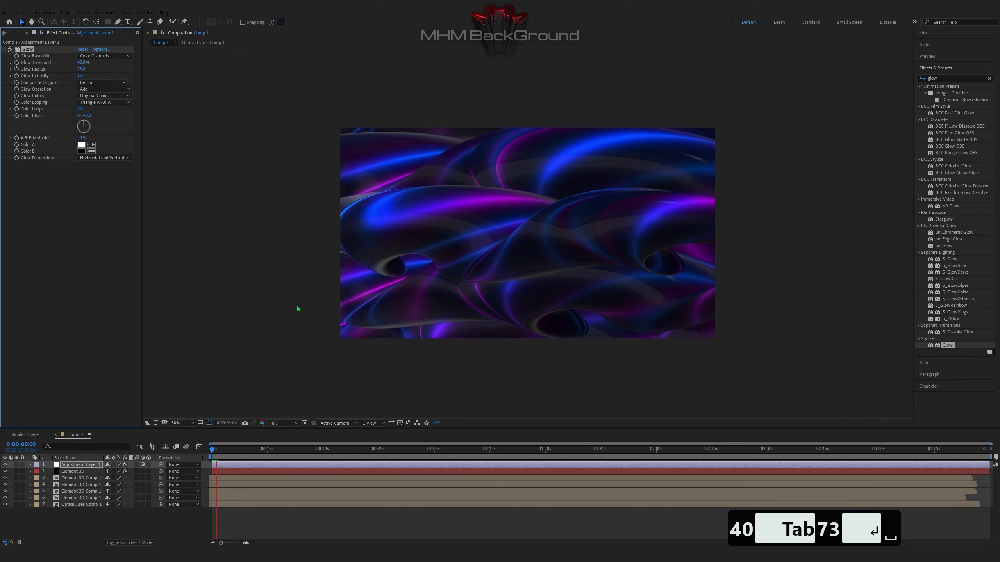